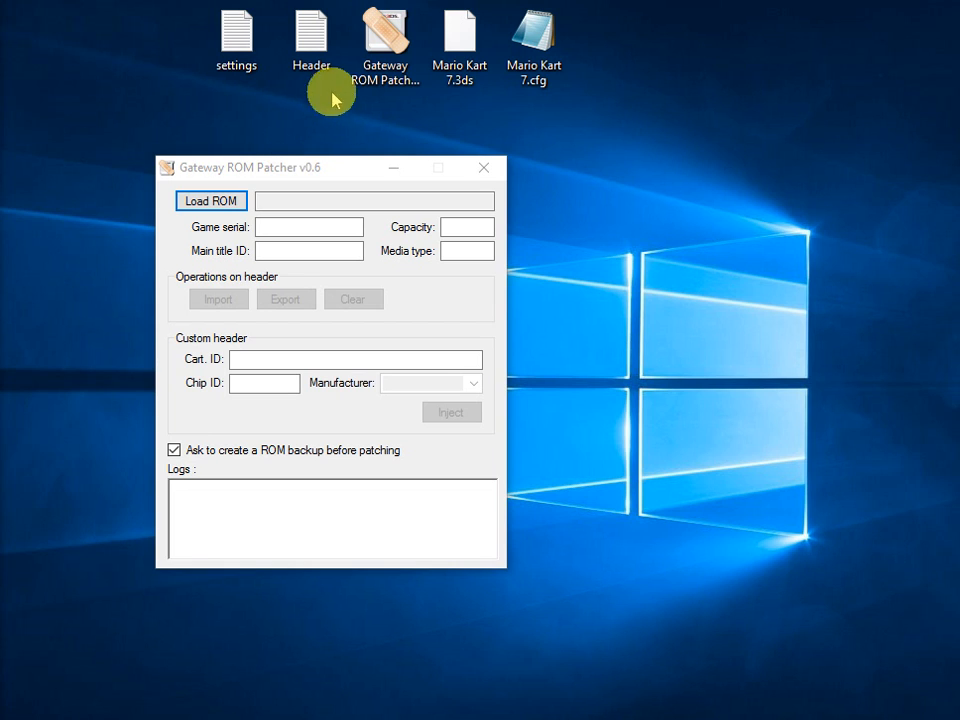
pyautogui.click(370, 62)
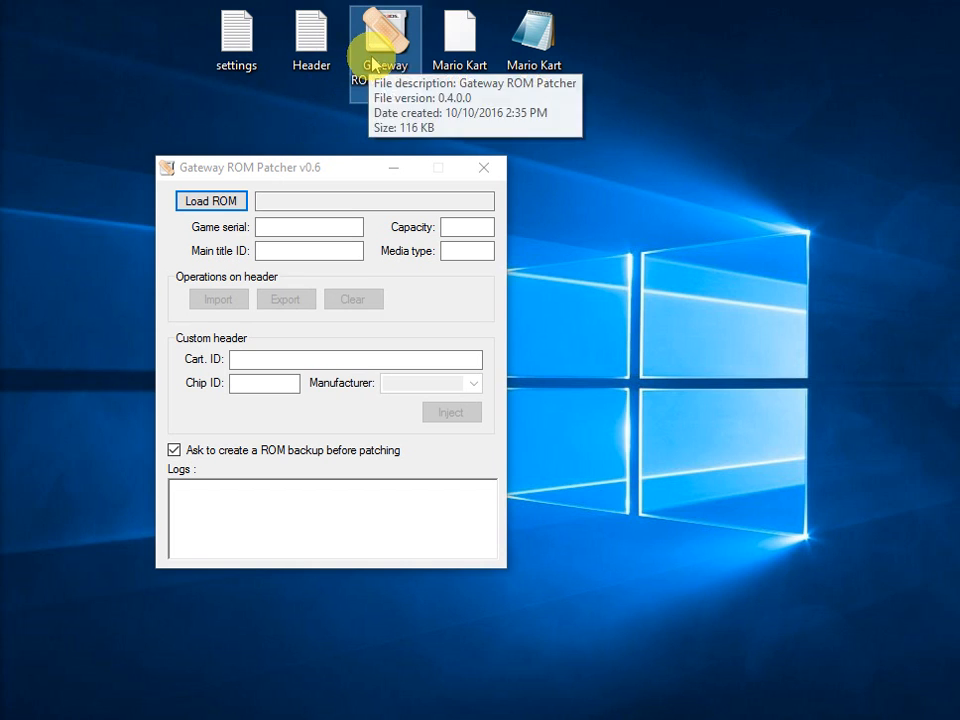
pyautogui.click(460, 51)
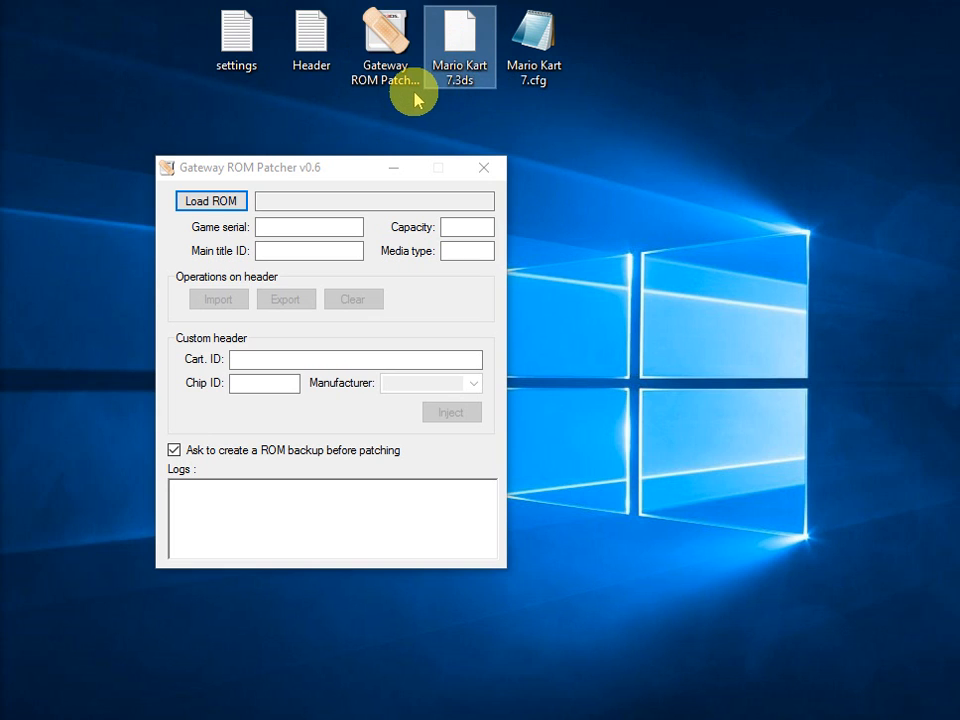
pyautogui.click(308, 33)
pyautogui.click(540, 48)
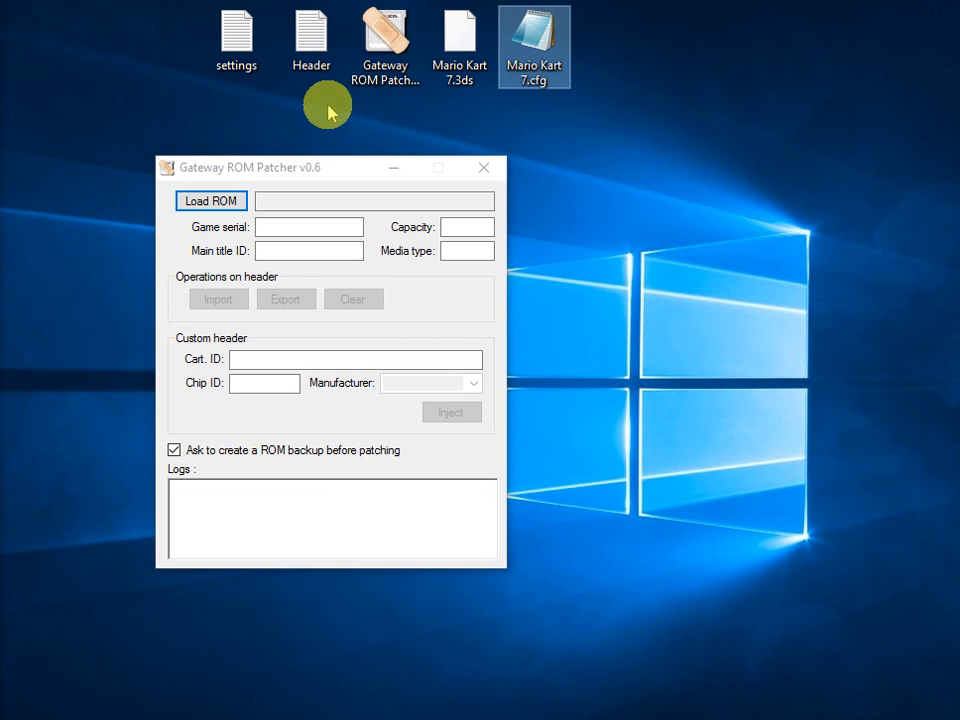
# Open the settings text file on the desktop and examine the CREATE_PER_GAME_SETTINGS line.
pyautogui.click(239, 50)
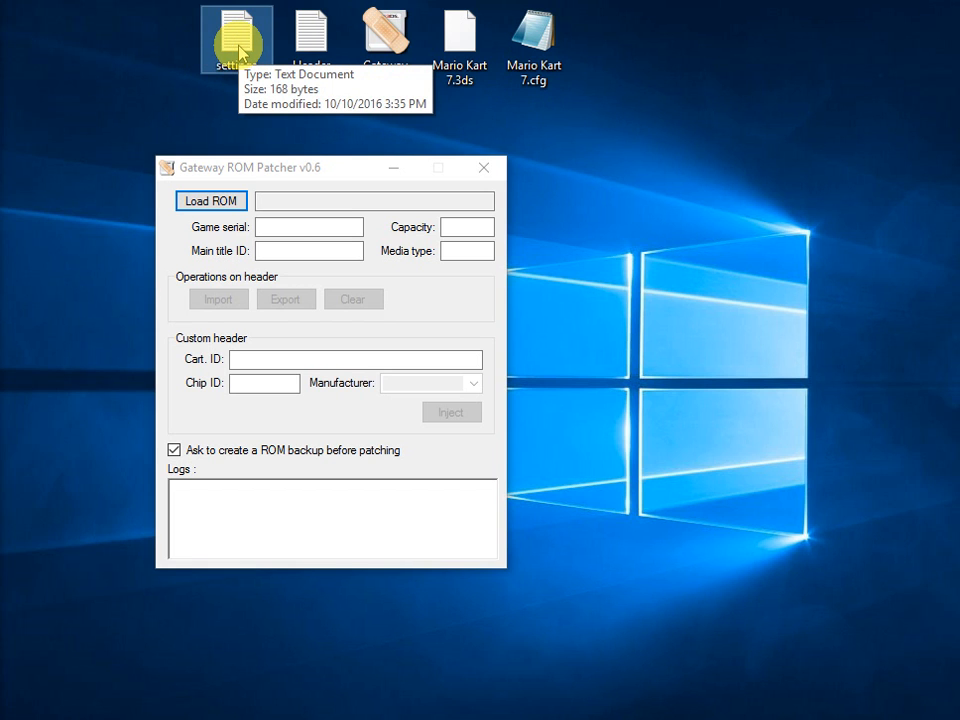
pyautogui.doubleClick(239, 50)
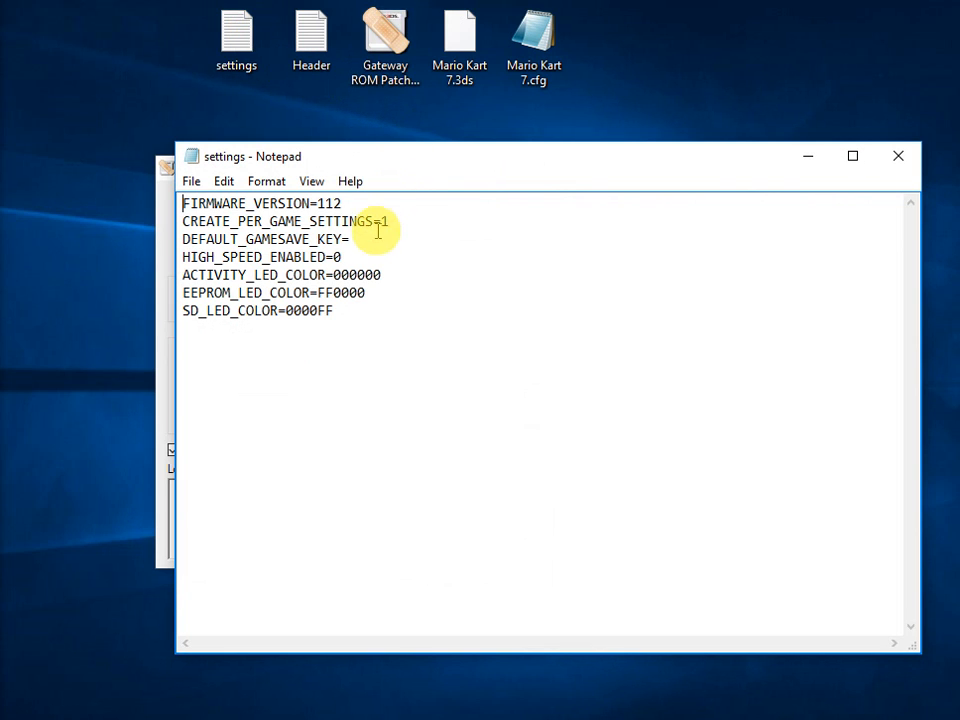
pyautogui.moveTo(392, 220); pyautogui.dragTo(178, 218)
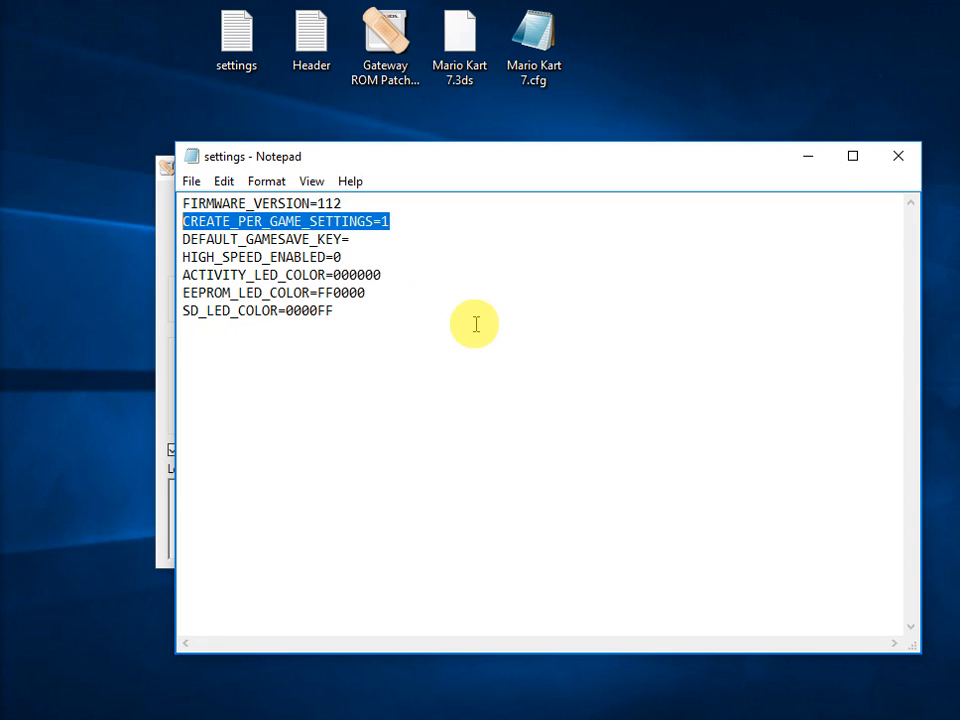
pyautogui.click(426, 326)
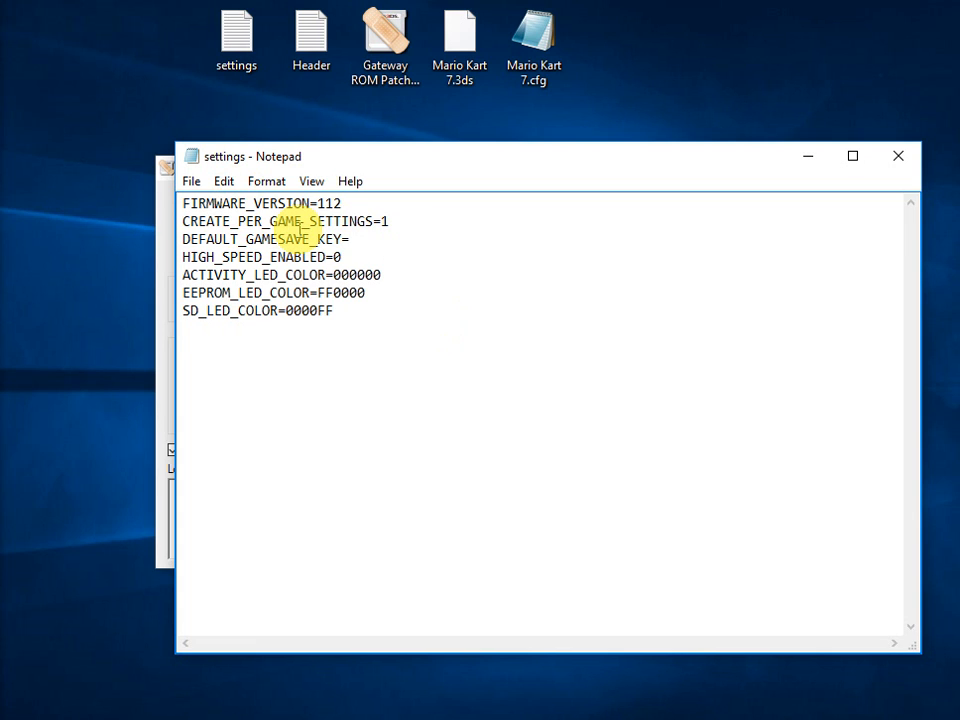
# Open the Header text file, move it clear of the settings file, and copy the header value.
pyautogui.doubleClick(311, 50)
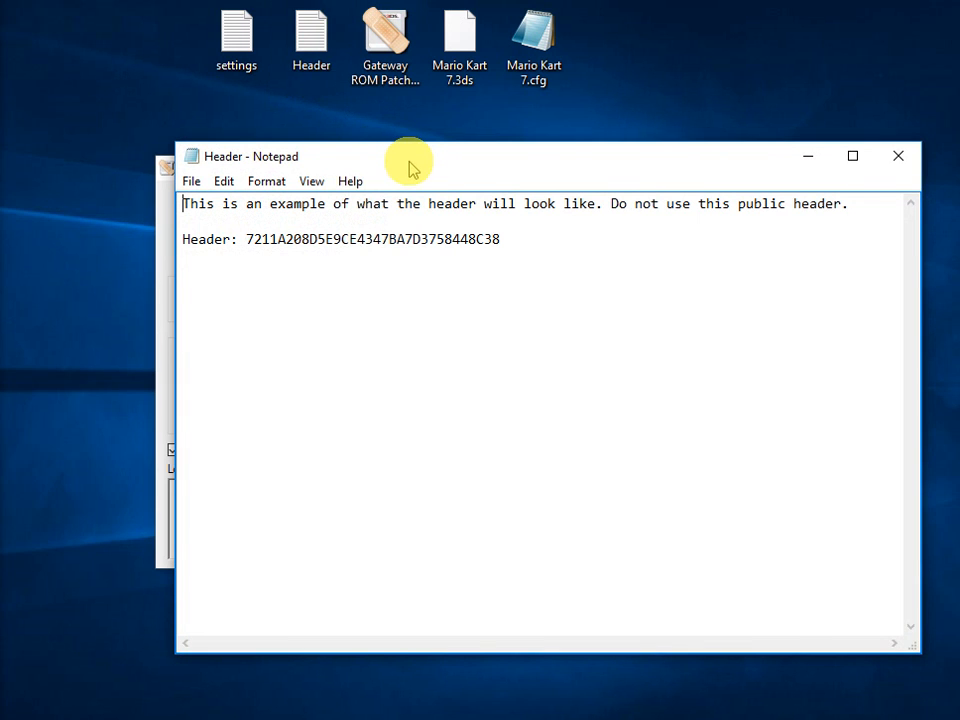
pyautogui.moveTo(407, 165); pyautogui.dragTo(379, 330)
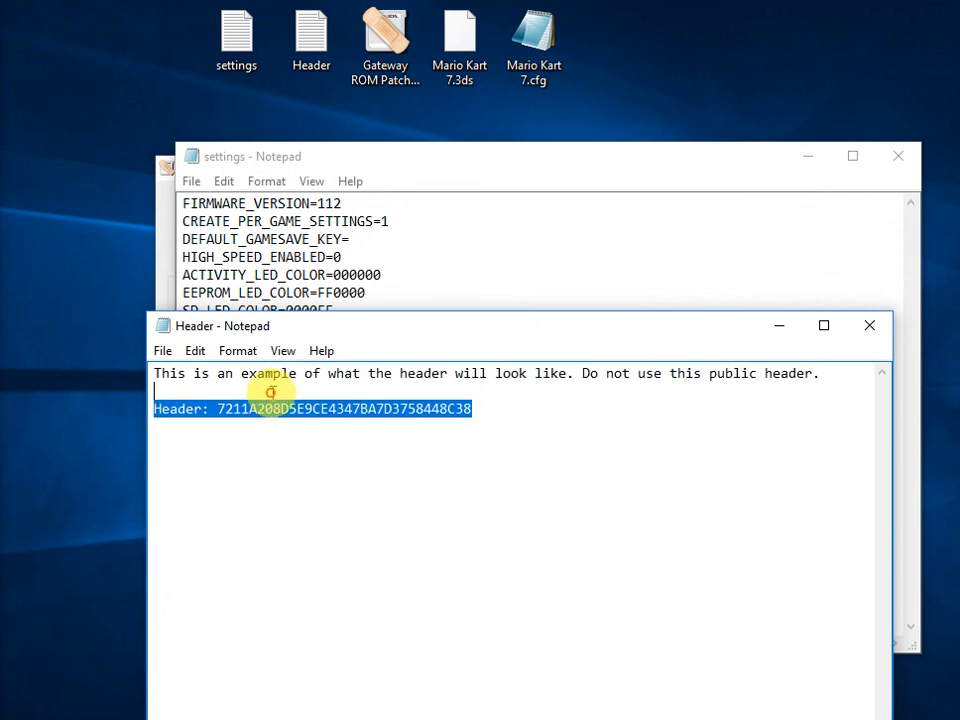
pyautogui.moveTo(272, 386); pyautogui.dragTo(217, 410)
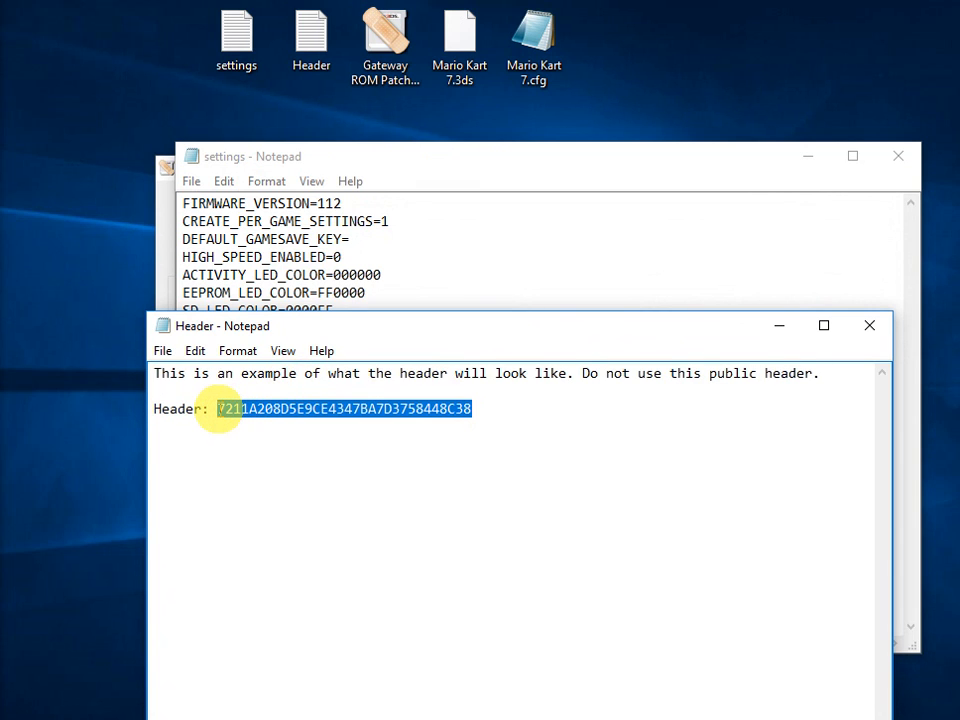
pyautogui.hotkey('ctrl', 'c')
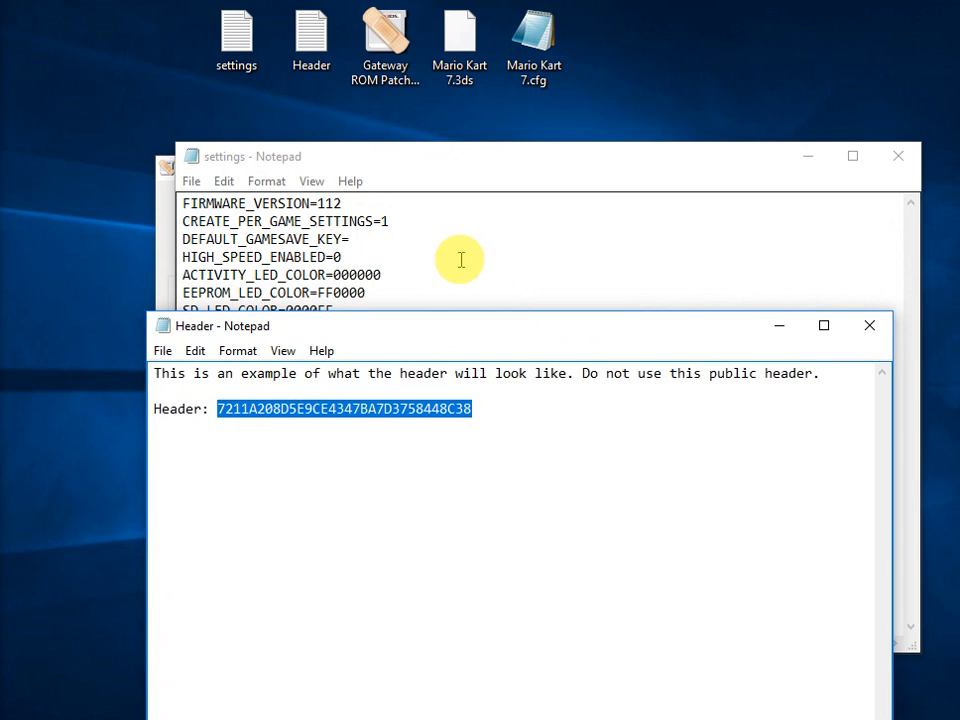
# Paste the copied header value as the DEFAULT_GAMESAVE_KEY in the settings file, and close both text files.
pyautogui.click(401, 238)
pyautogui.hotkey('ctrl', 'v')
pyautogui.click(484, 672)
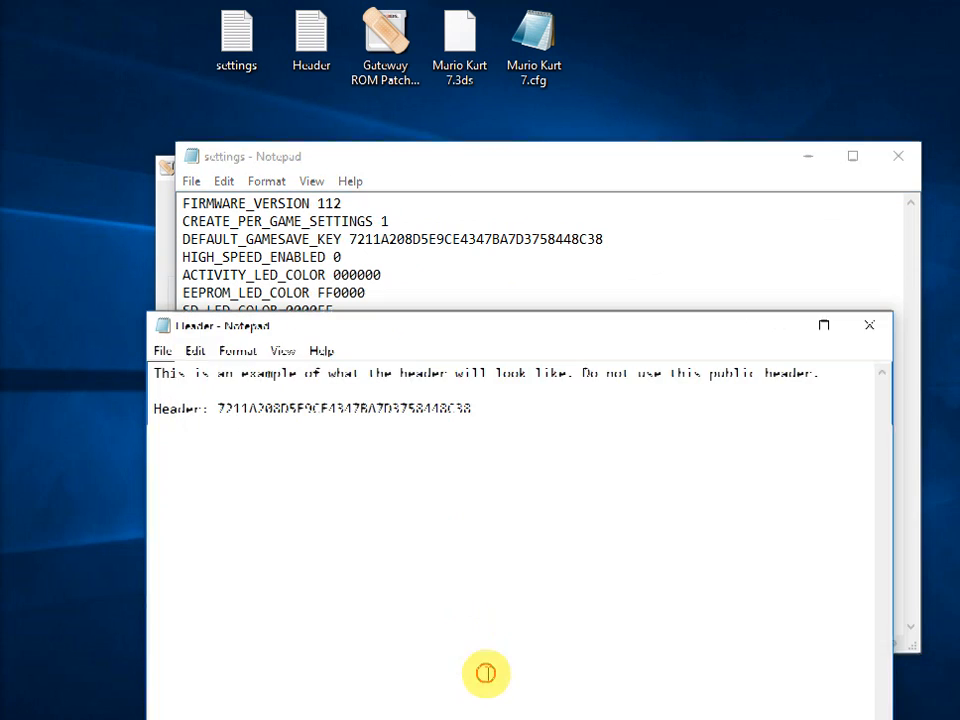
pyautogui.click(869, 326)
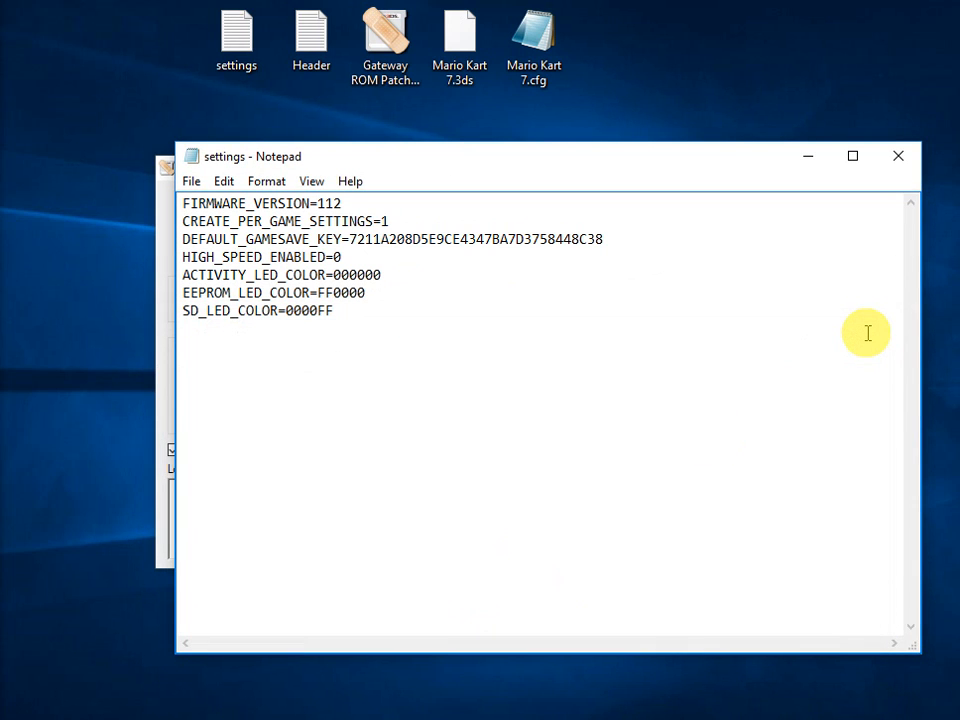
pyautogui.click(899, 157)
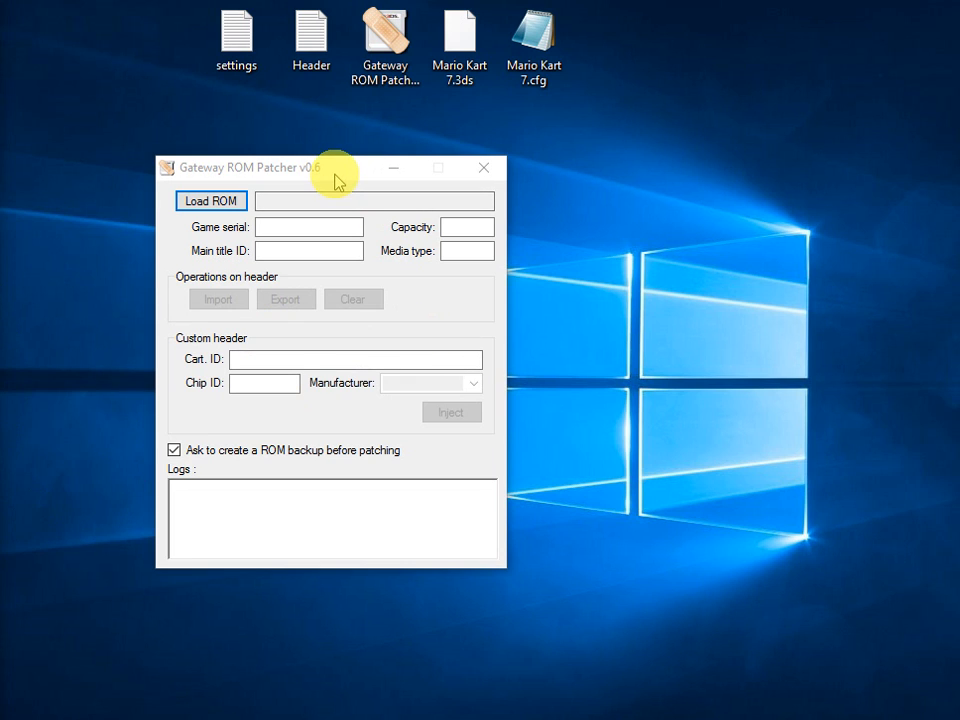
# Load the Mario Kart 7.3ds ROM from the desktop into Gateway ROM Patcher and highlight its game serial.
pyautogui.click(335, 175)
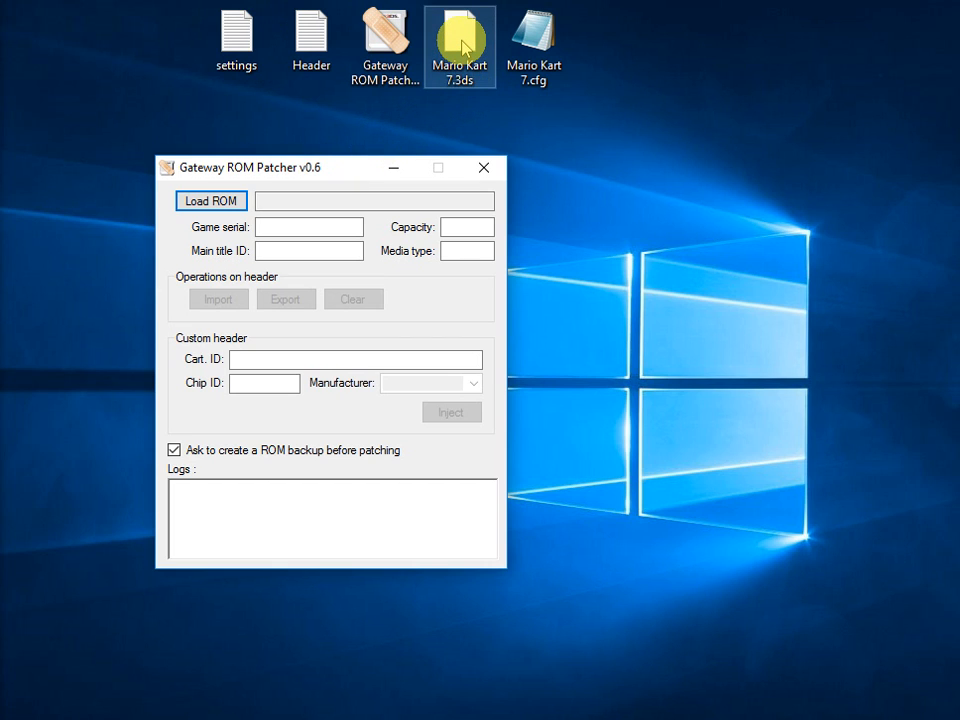
pyautogui.moveTo(462, 47); pyautogui.dragTo(322, 208)
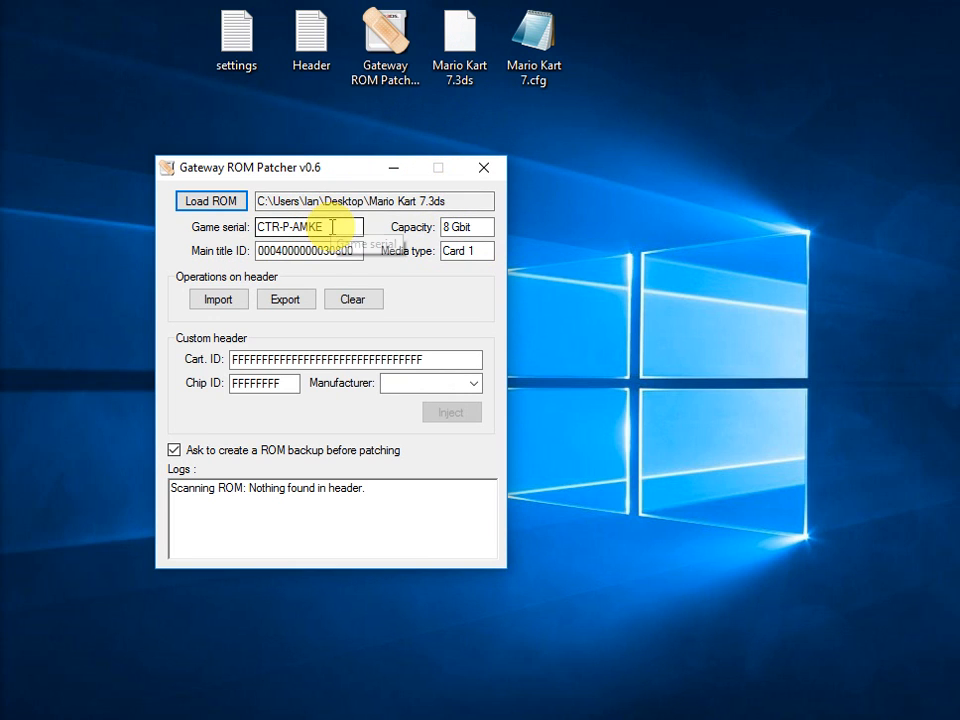
pyautogui.moveTo(340, 226); pyautogui.dragTo(230, 236)
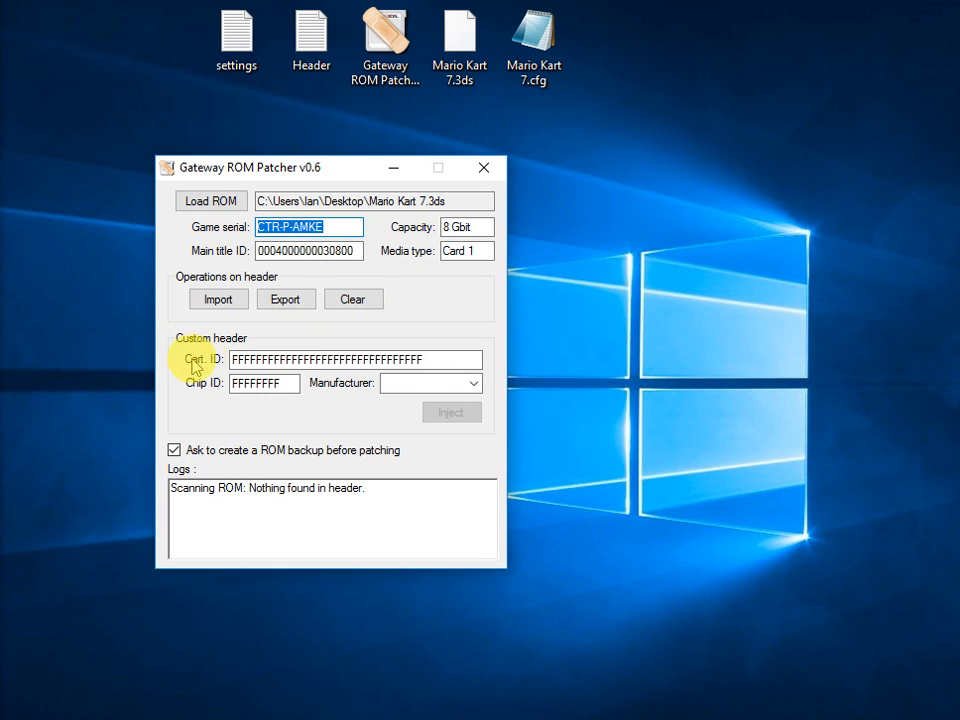
# Replace the custom header's Cart. ID with the copied header value.
pyautogui.moveTo(424, 356); pyautogui.dragTo(160, 370)
pyautogui.hotkey('ctrl', 'v')
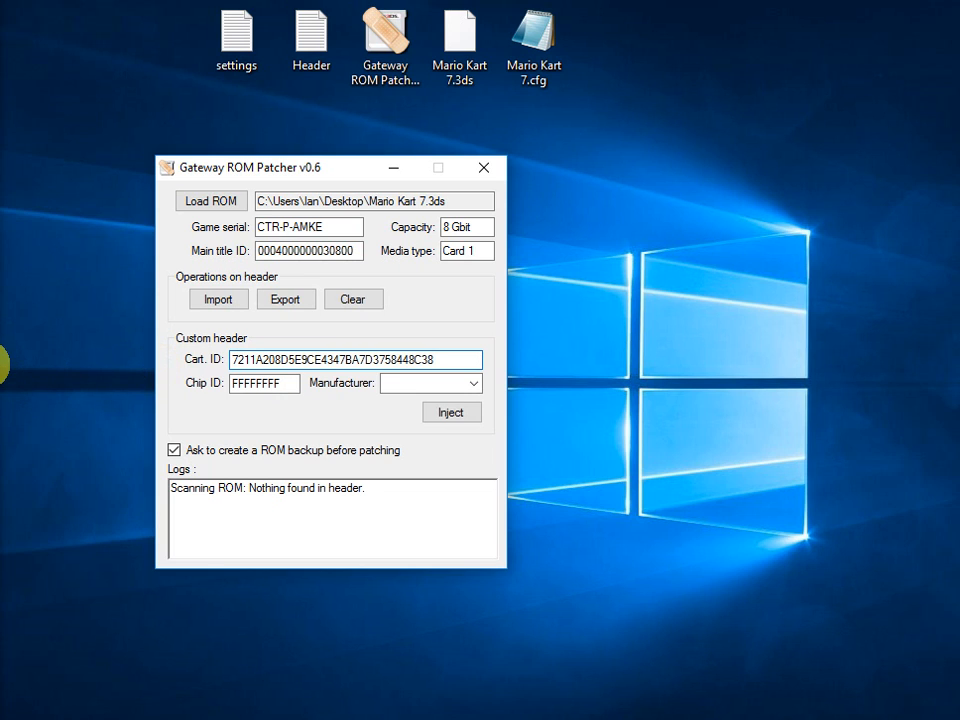
pyautogui.click(2, 400)
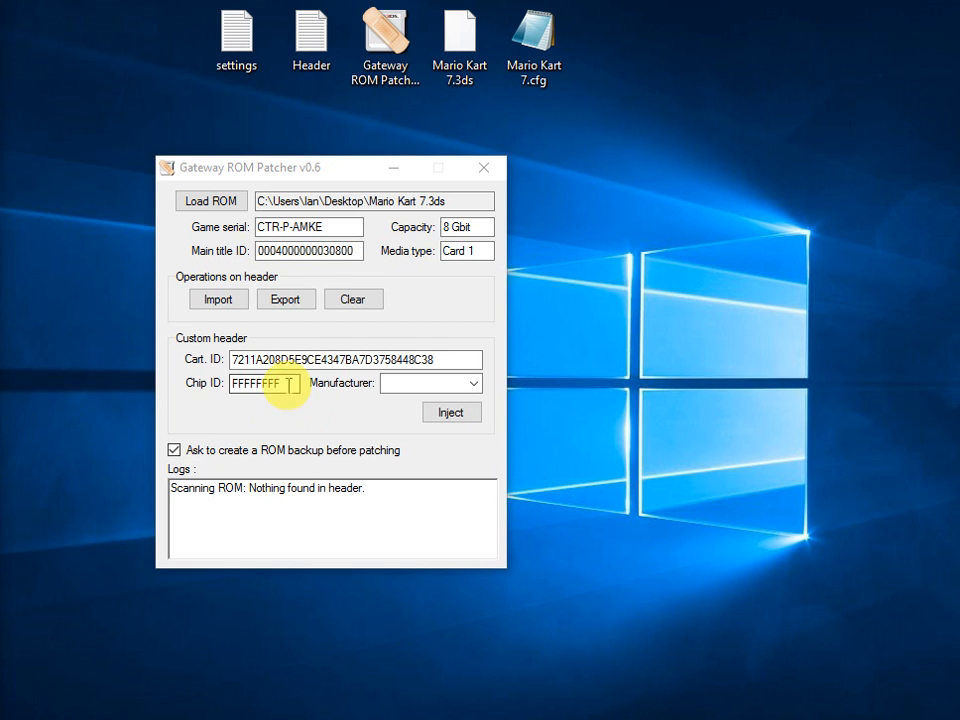
# Examine the Chip ID of the custom header, its first two characters and the remaining ones.
pyautogui.moveTo(253, 382); pyautogui.dragTo(231, 386)
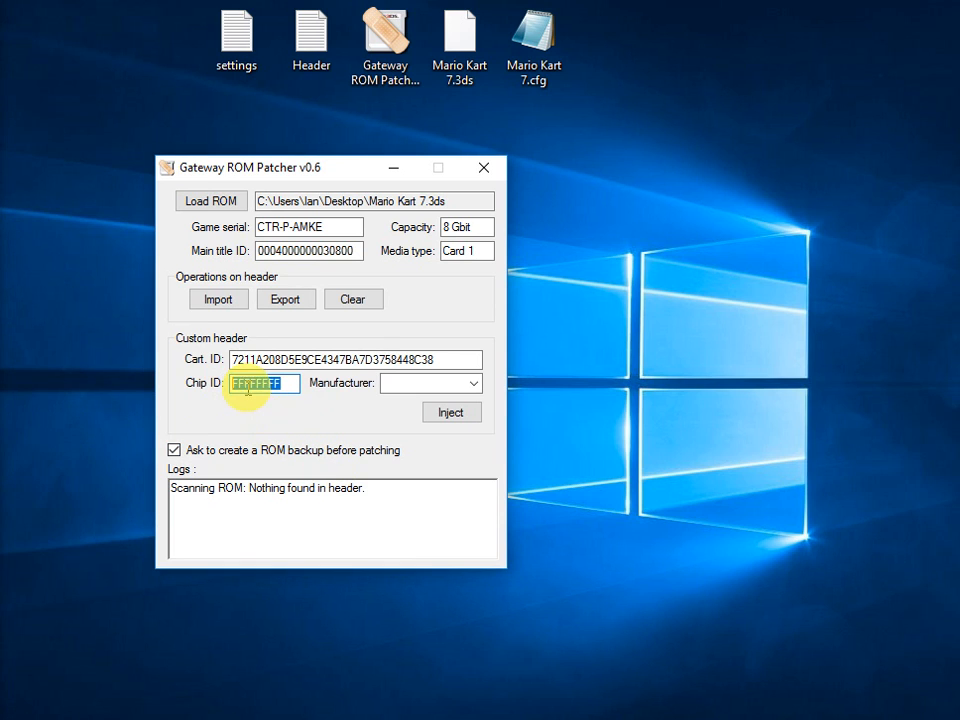
pyautogui.moveTo(246, 392); pyautogui.dragTo(231, 390)
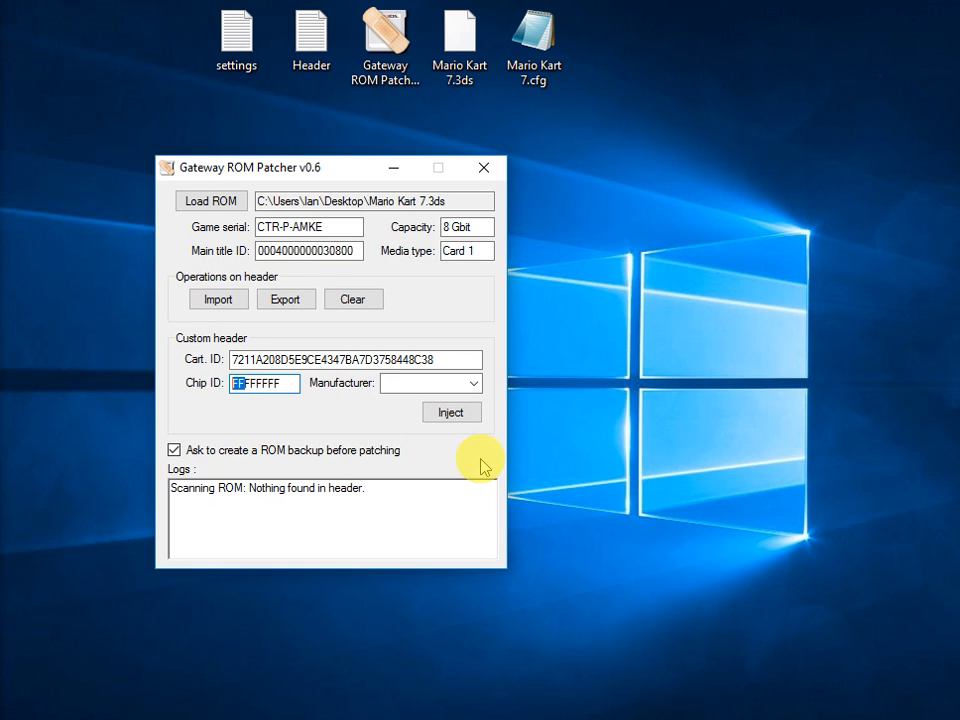
pyautogui.moveTo(286, 387); pyautogui.dragTo(246, 386)
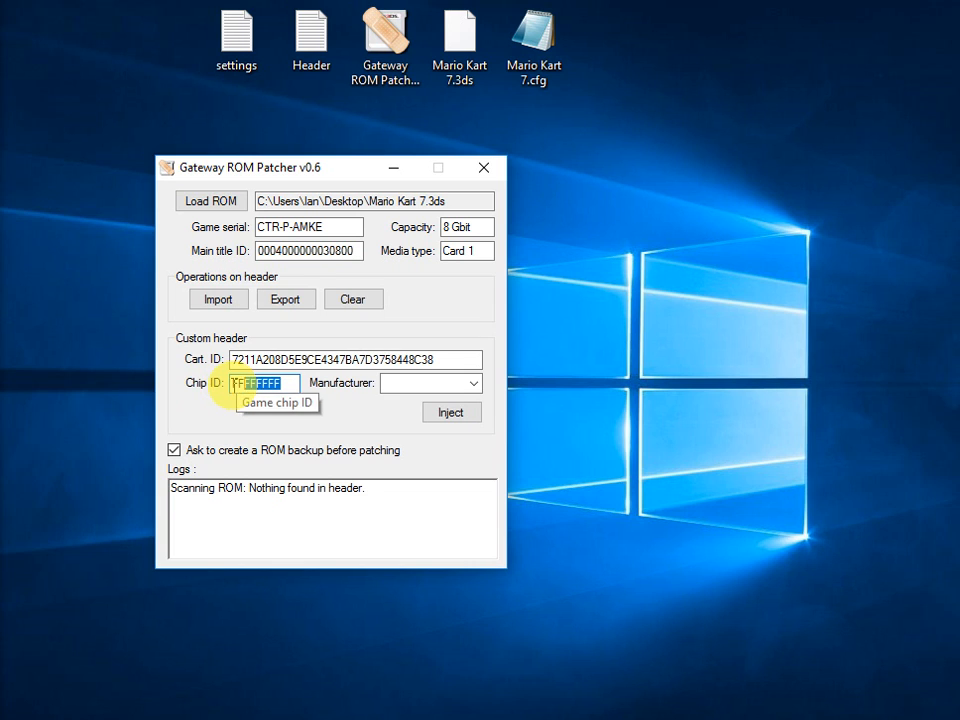
pyautogui.moveTo(231, 384); pyautogui.dragTo(243, 385)
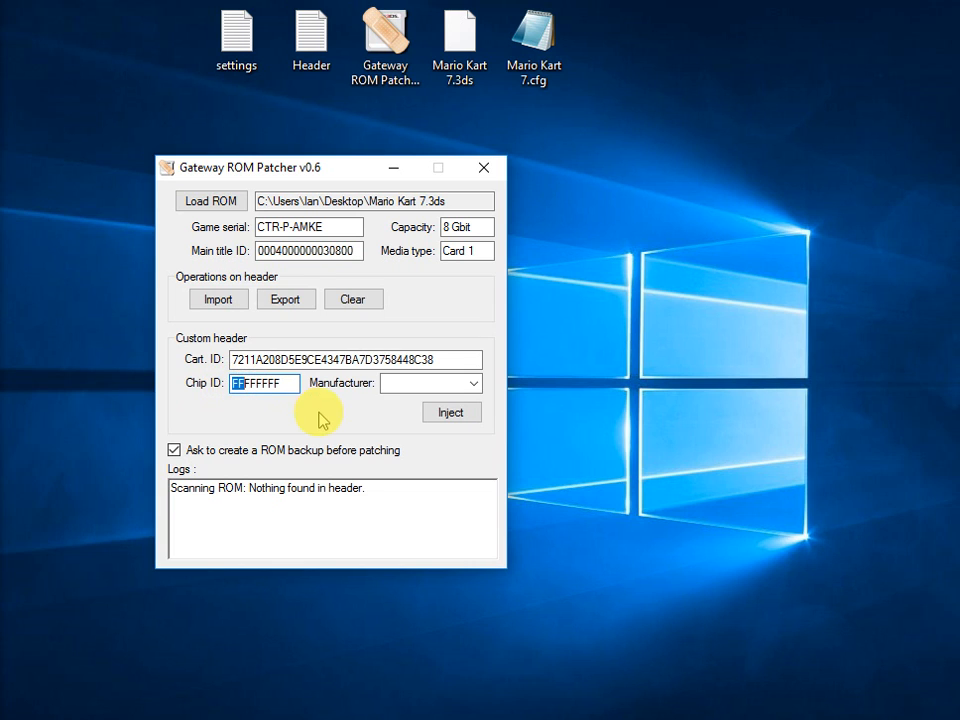
# Try Macronix and OKI Semiconductor as the custom header's chip manufacturer.
pyautogui.click(475, 388)
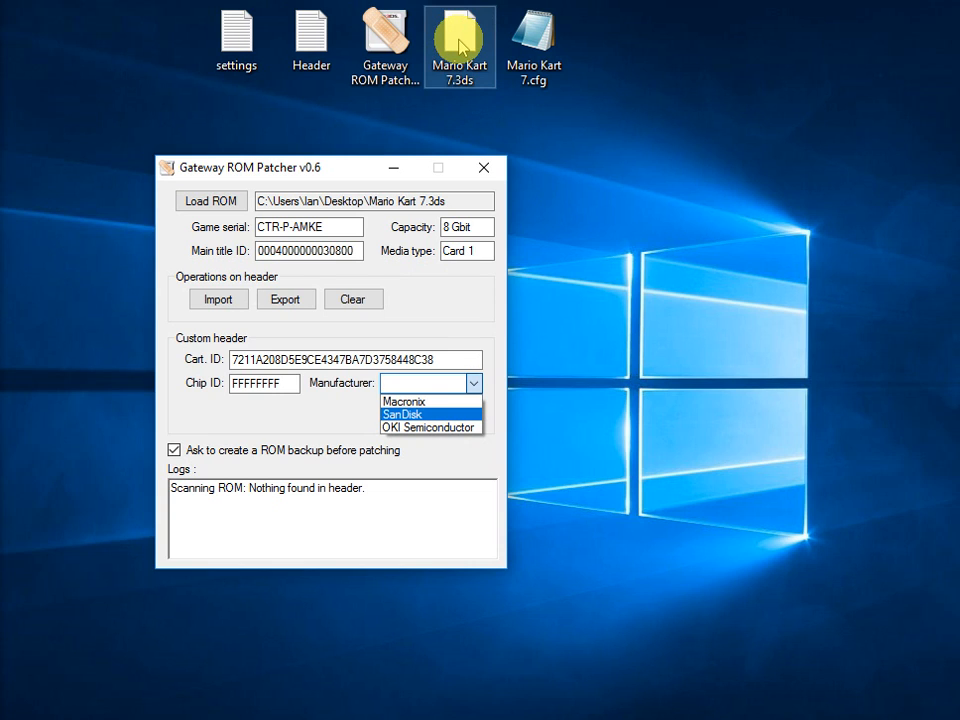
pyautogui.click(437, 401)
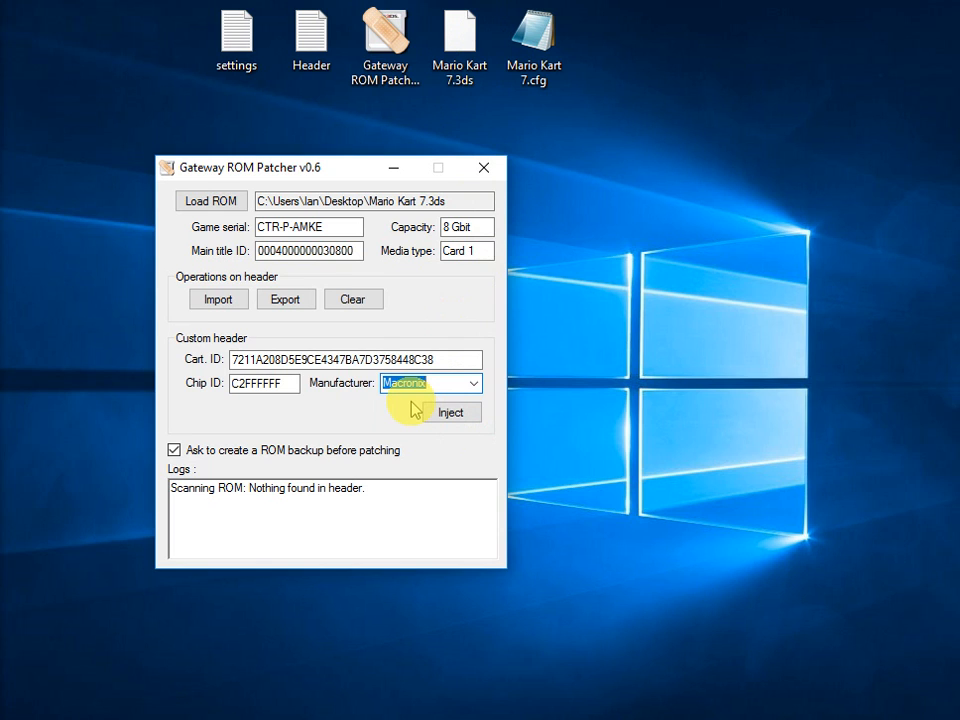
pyautogui.click(473, 383)
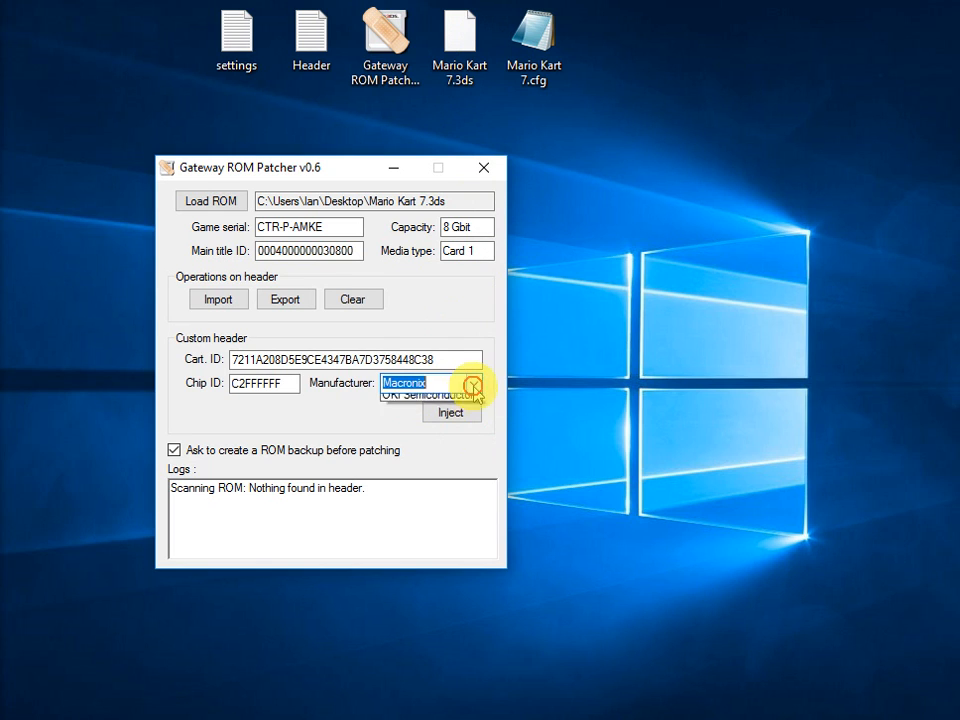
pyautogui.click(464, 428)
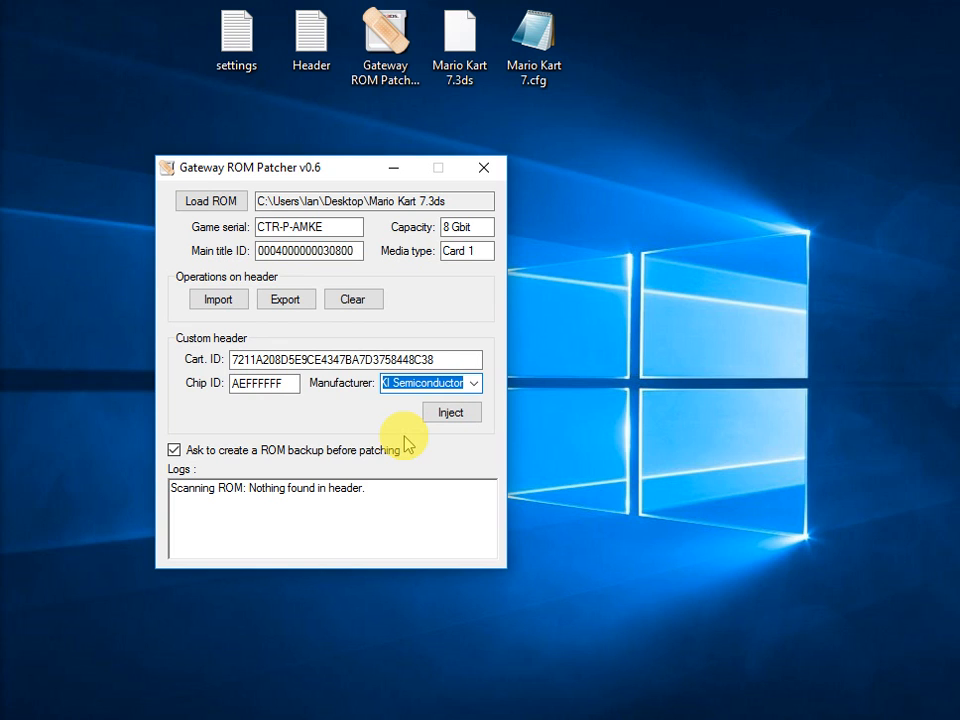
pyautogui.click(0, 561)
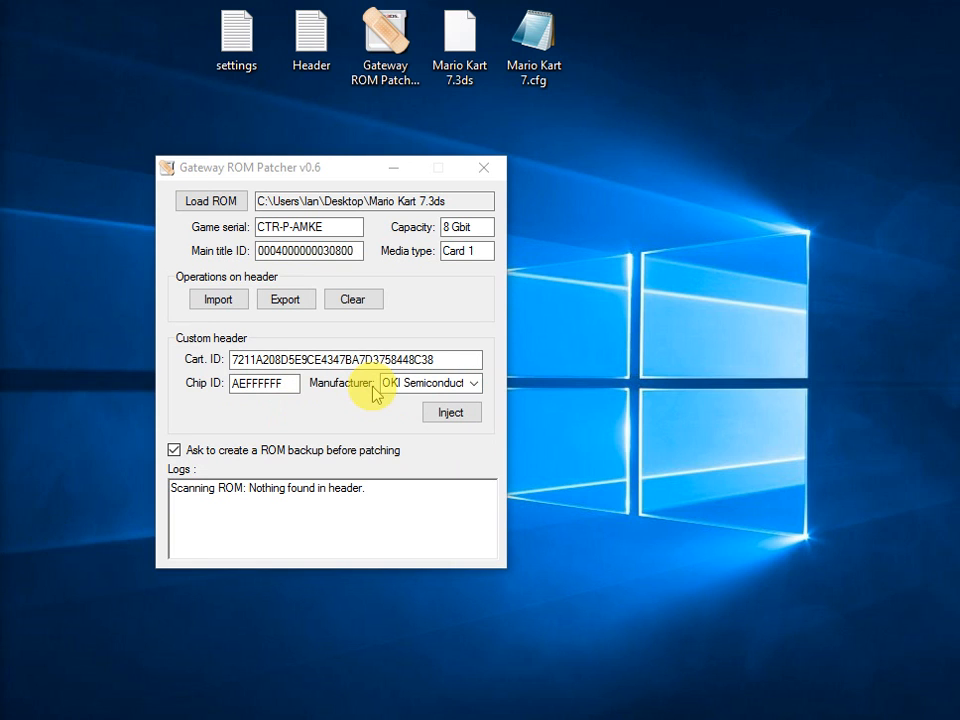
# Try Macronix, SanDisk and OKI Semiconductor in turn as manufacturer, comparing the Chip ID filled in for each.
pyautogui.click(475, 384)
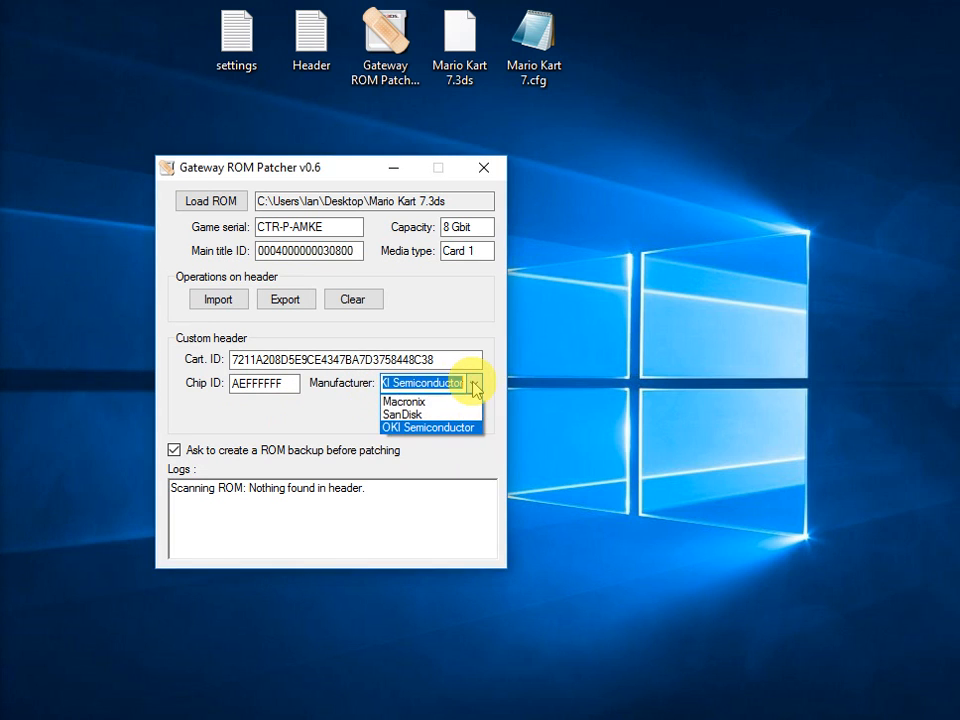
pyautogui.click(462, 398)
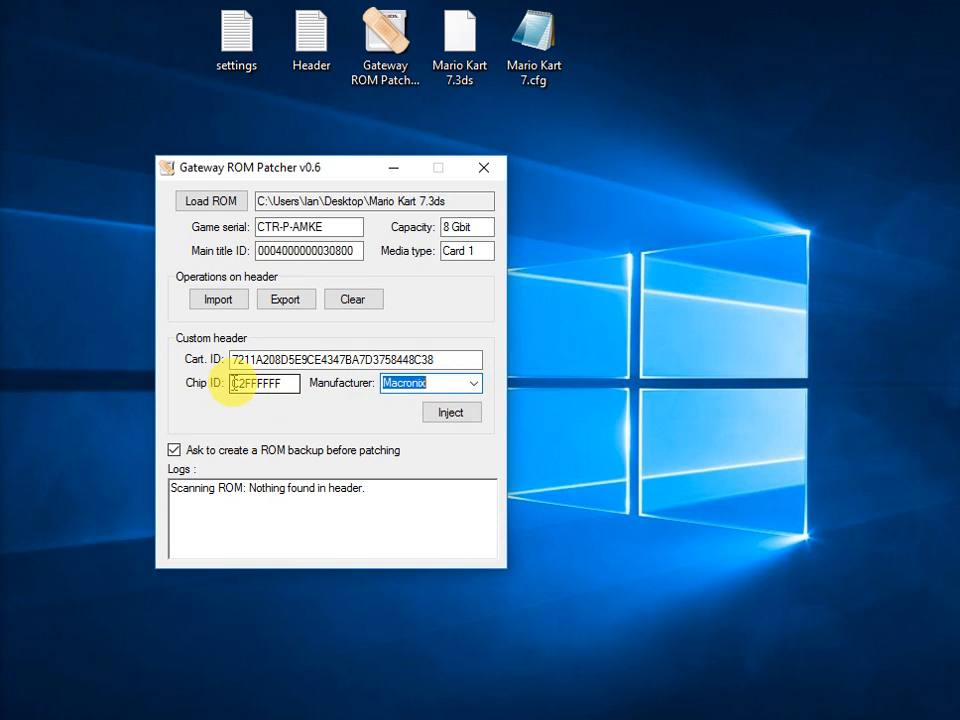
pyautogui.moveTo(234, 383); pyautogui.dragTo(252, 383)
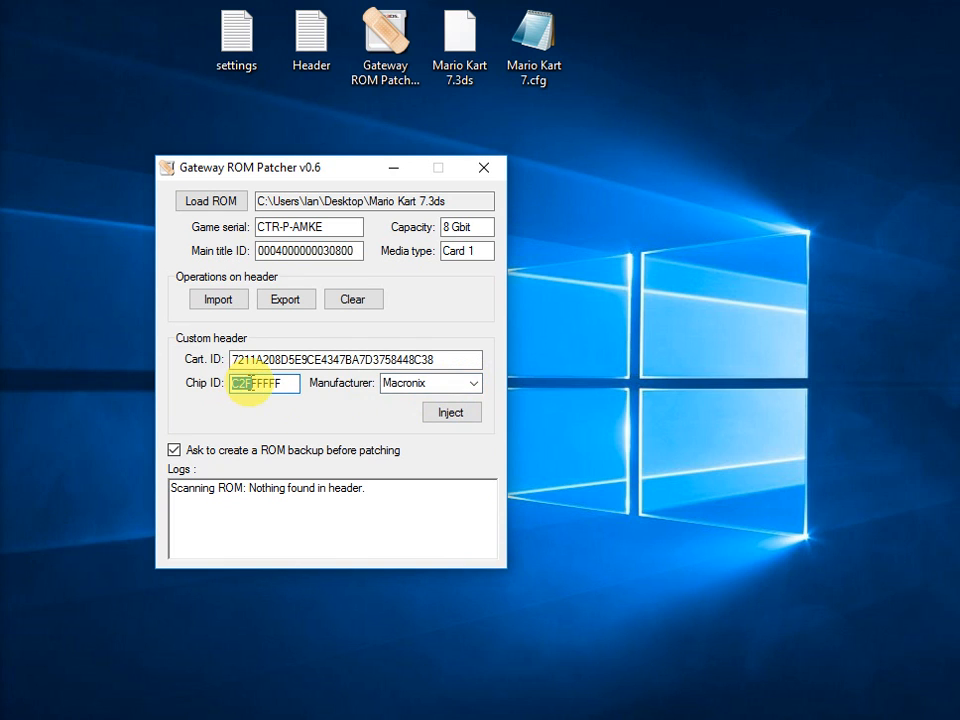
pyautogui.click(476, 384)
pyautogui.click(455, 411)
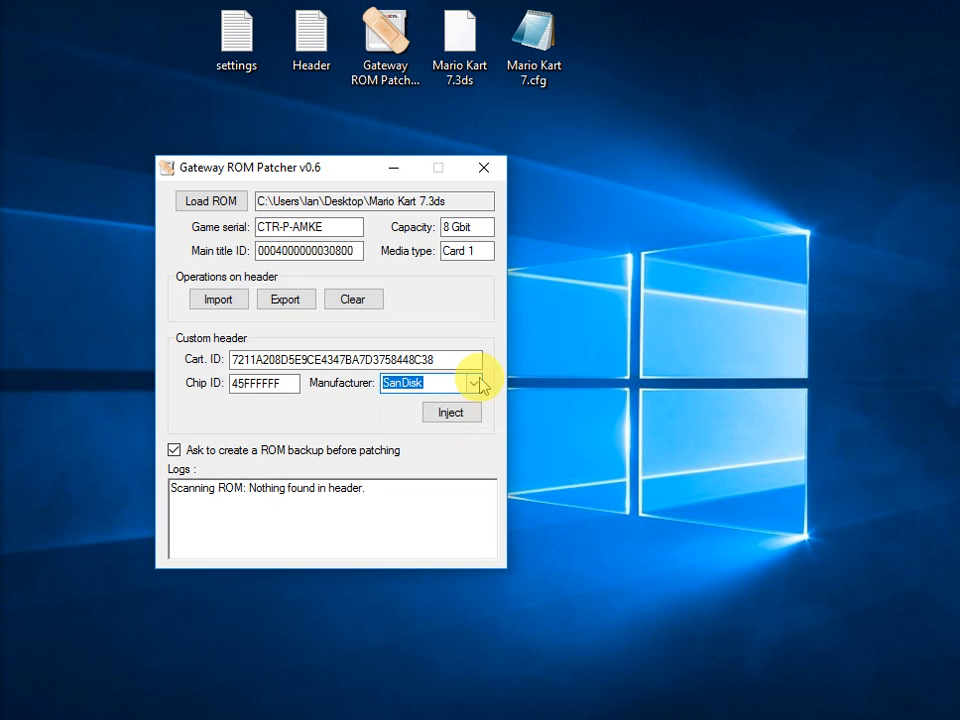
pyautogui.click(474, 383)
pyautogui.click(476, 428)
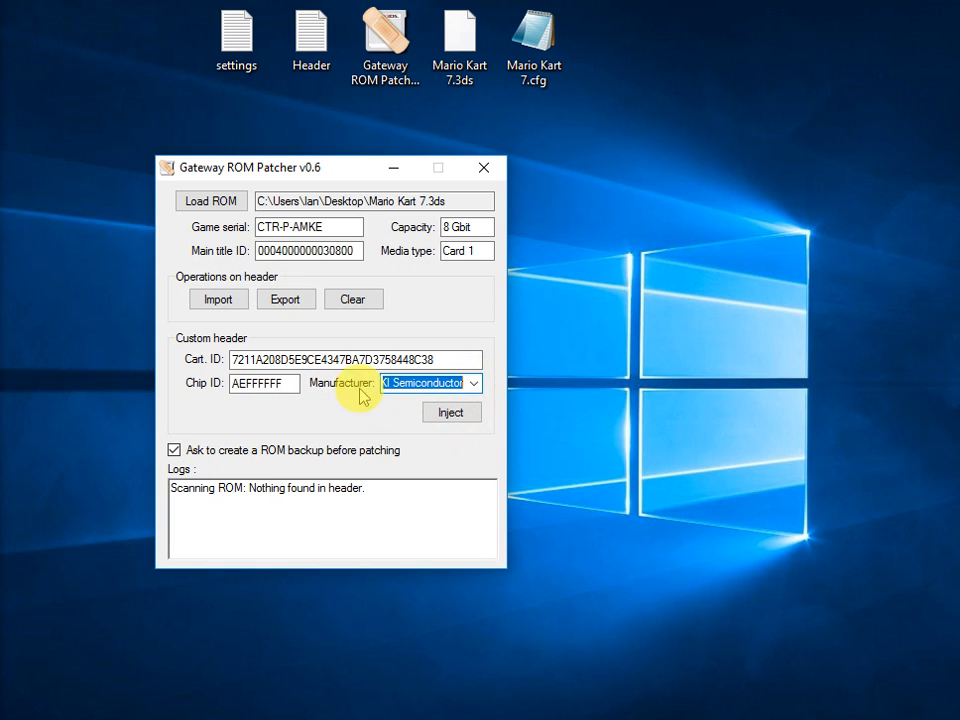
# Try Macronix as the custom header's chip manufacturer, and settle on SanDisk instead.
pyautogui.click(476, 384)
pyautogui.click(448, 399)
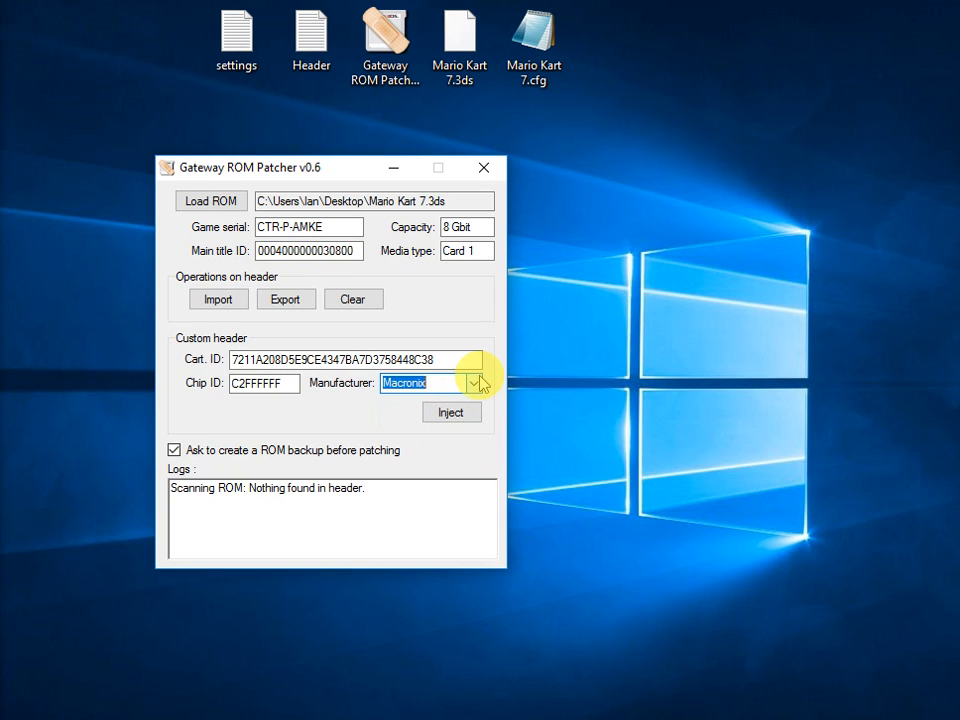
pyautogui.click(478, 383)
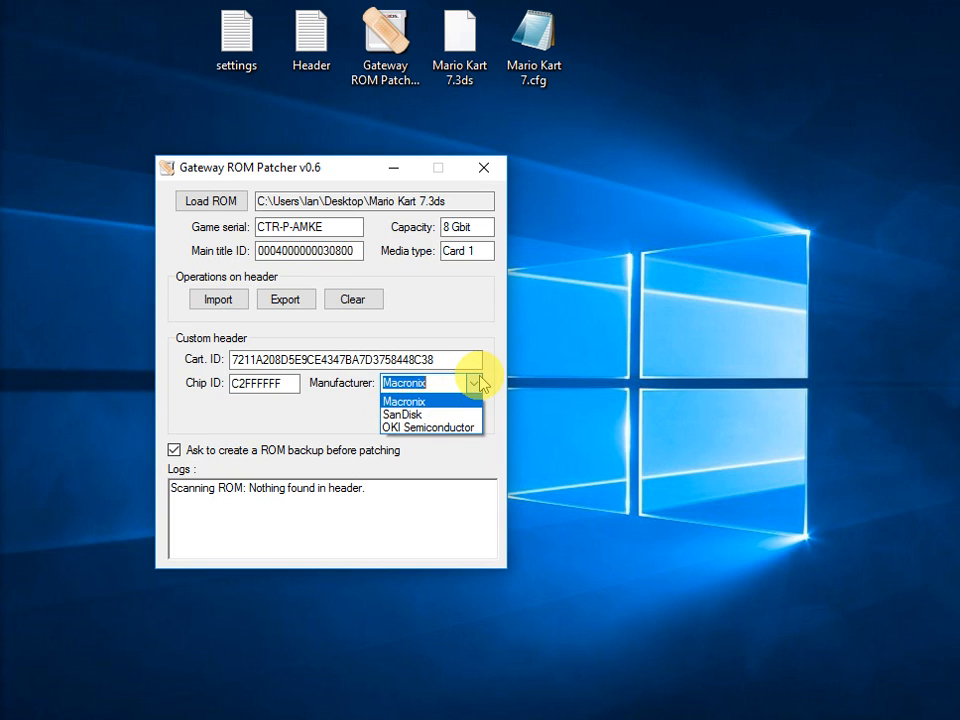
pyautogui.click(436, 414)
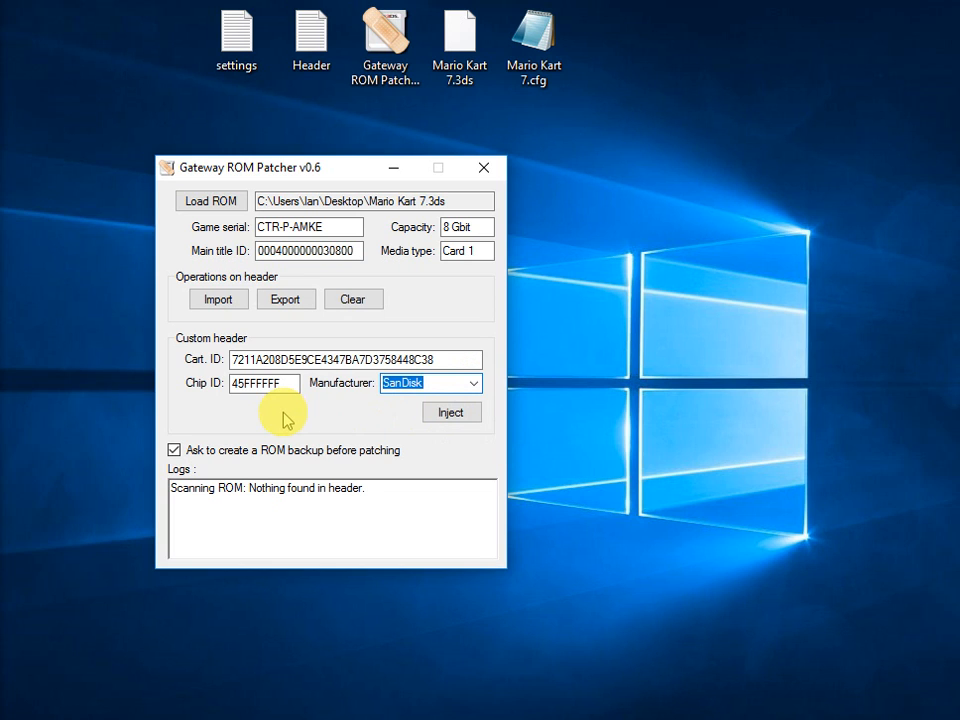
# Review the Cart. ID and Chip ID, and inject the custom header, saving a ROM backup named Mario Kart 7_backup on the Desktop.
pyautogui.moveTo(444, 358); pyautogui.dragTo(162, 363)
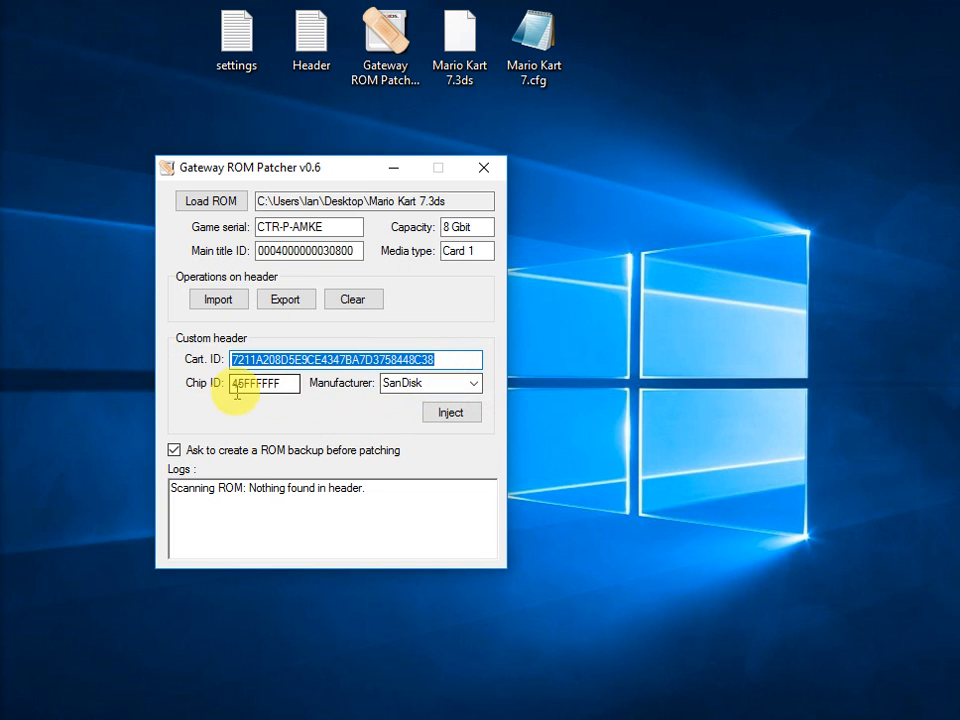
pyautogui.moveTo(231, 385); pyautogui.dragTo(251, 385)
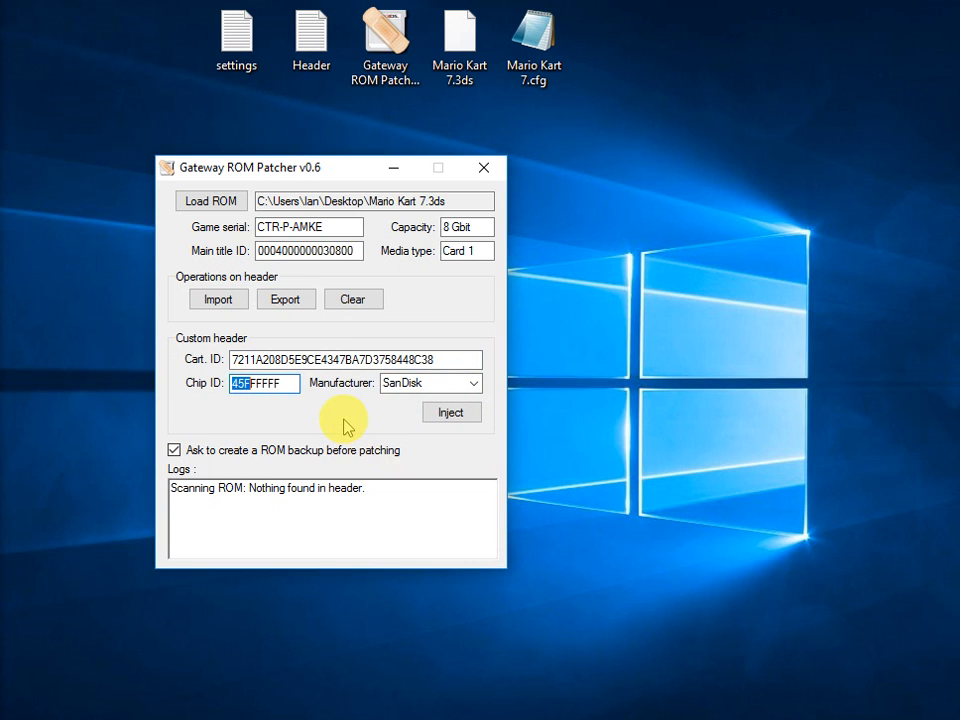
pyautogui.click(330, 358)
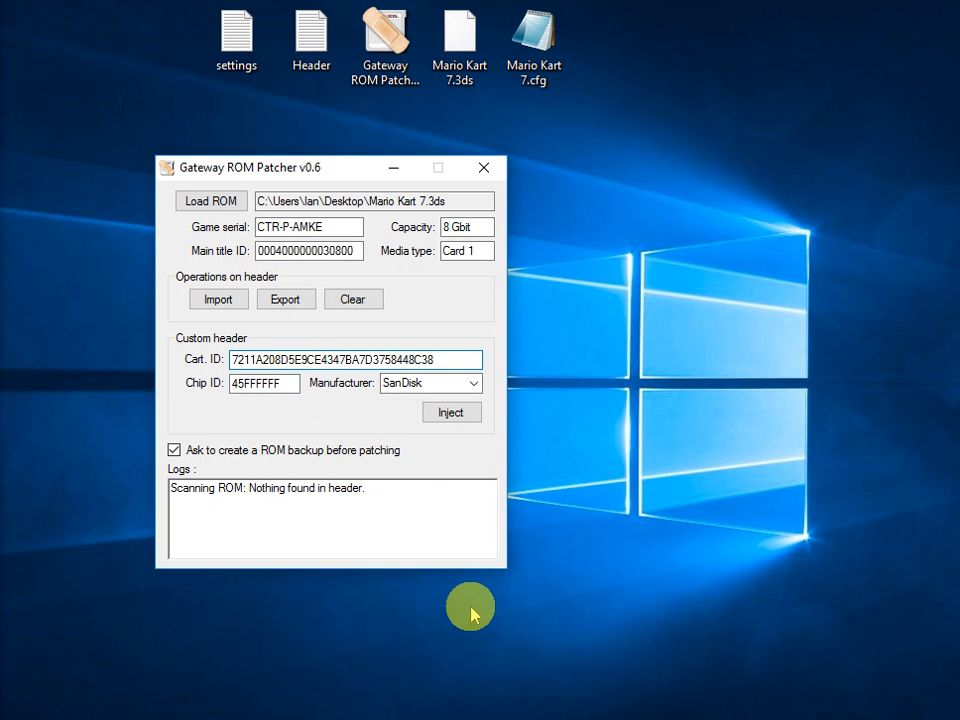
pyautogui.click(452, 412)
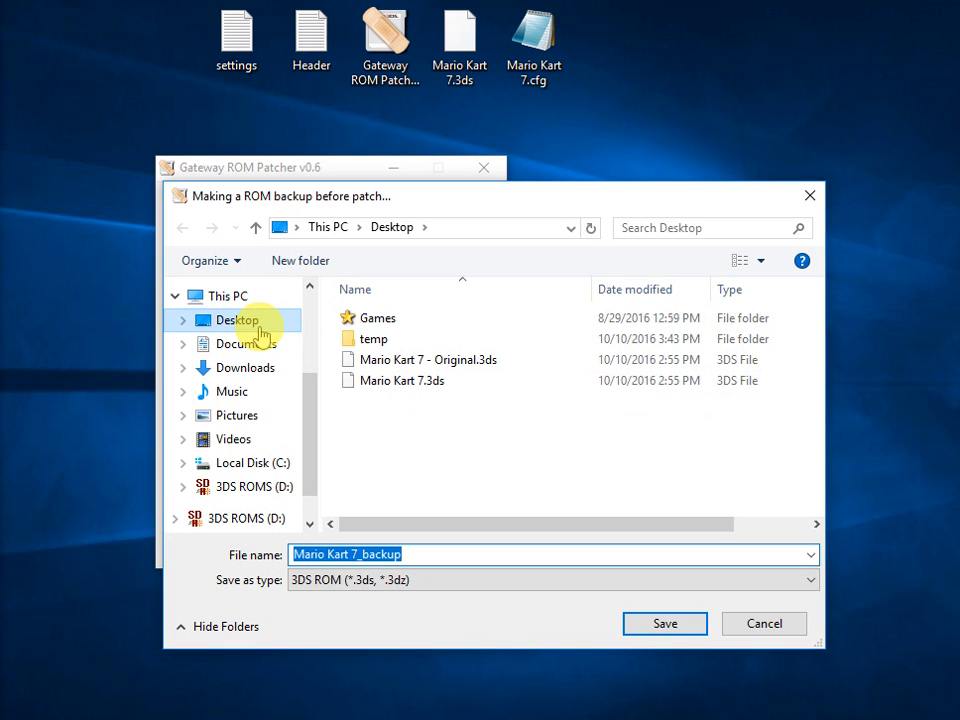
pyautogui.click(664, 624)
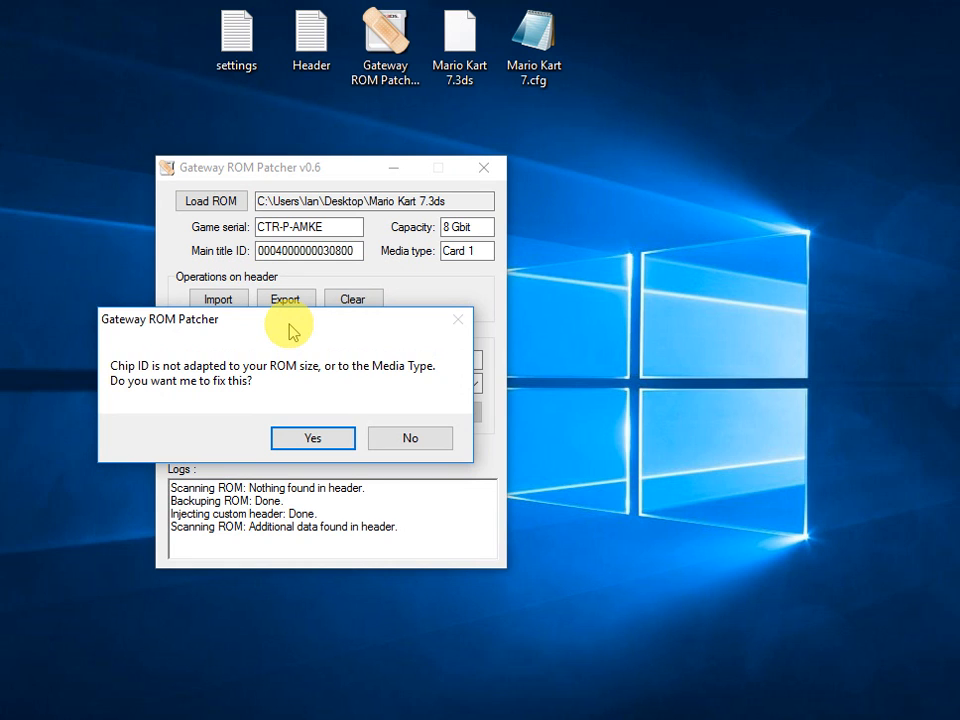
# Accept the offered Chip ID fix for the ROM size and media type, and check the corrected Chip ID.
pyautogui.moveTo(288, 326); pyautogui.dragTo(319, 335)
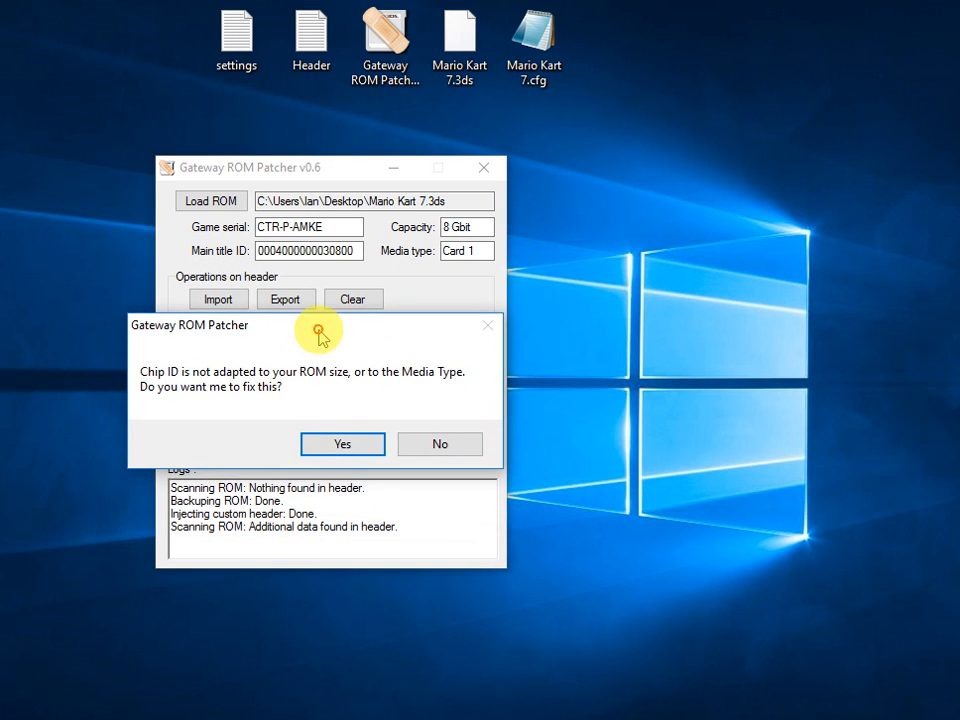
pyautogui.click(345, 440)
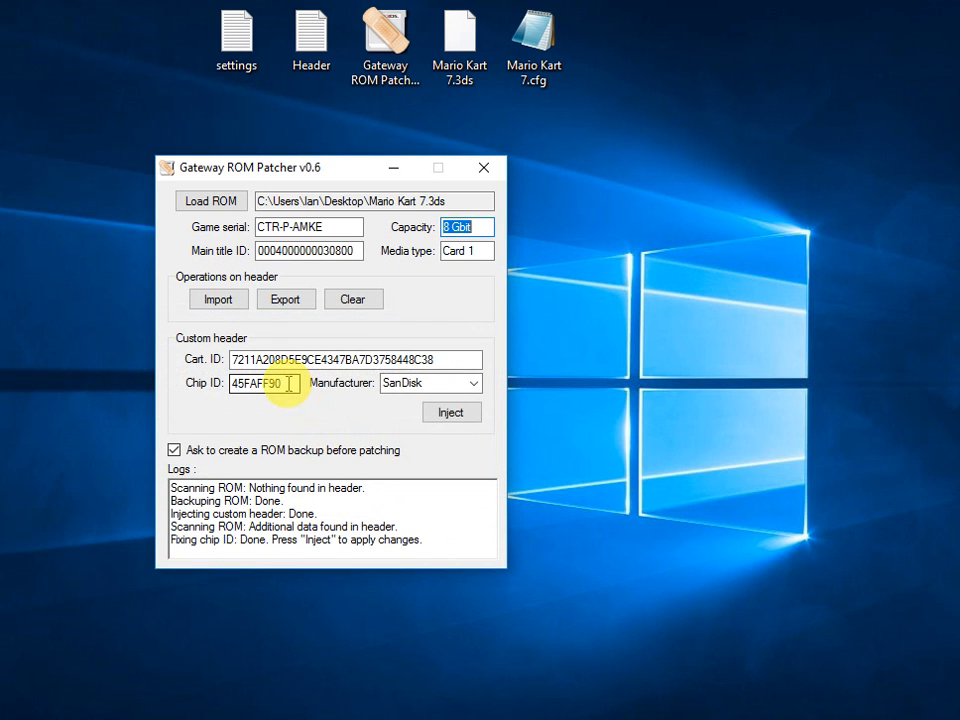
pyautogui.moveTo(280, 384); pyautogui.dragTo(228, 390)
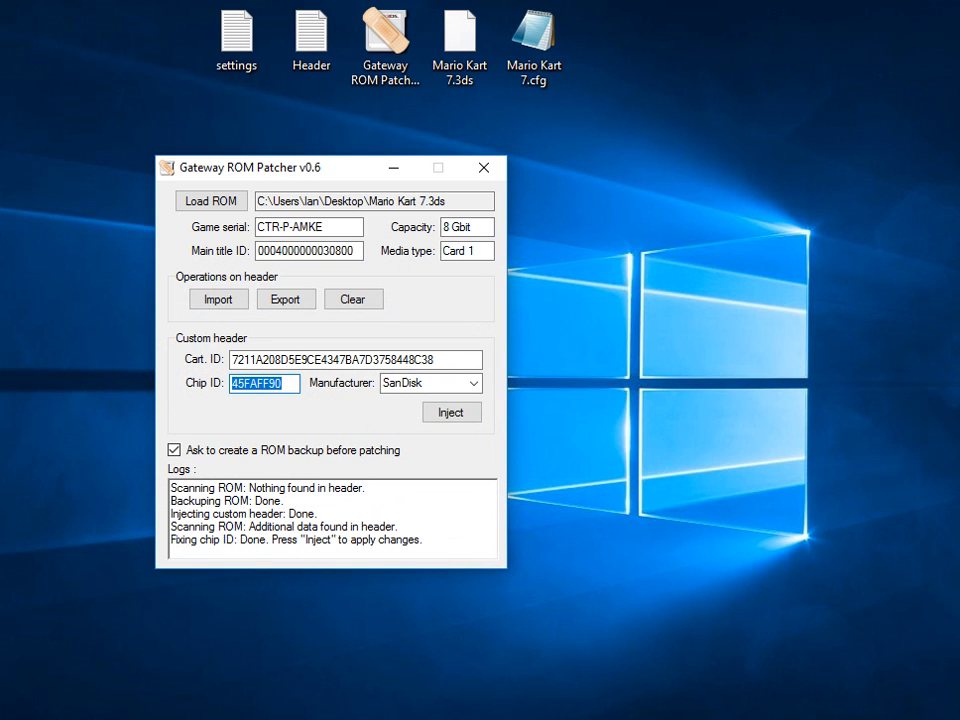
# Move the ROM backup file on the desktop, and open Mario Kart 7.cfg in Notepad at the first two characters of CART_ID.
pyautogui.moveTo(1, 348); pyautogui.dragTo(121, 121)
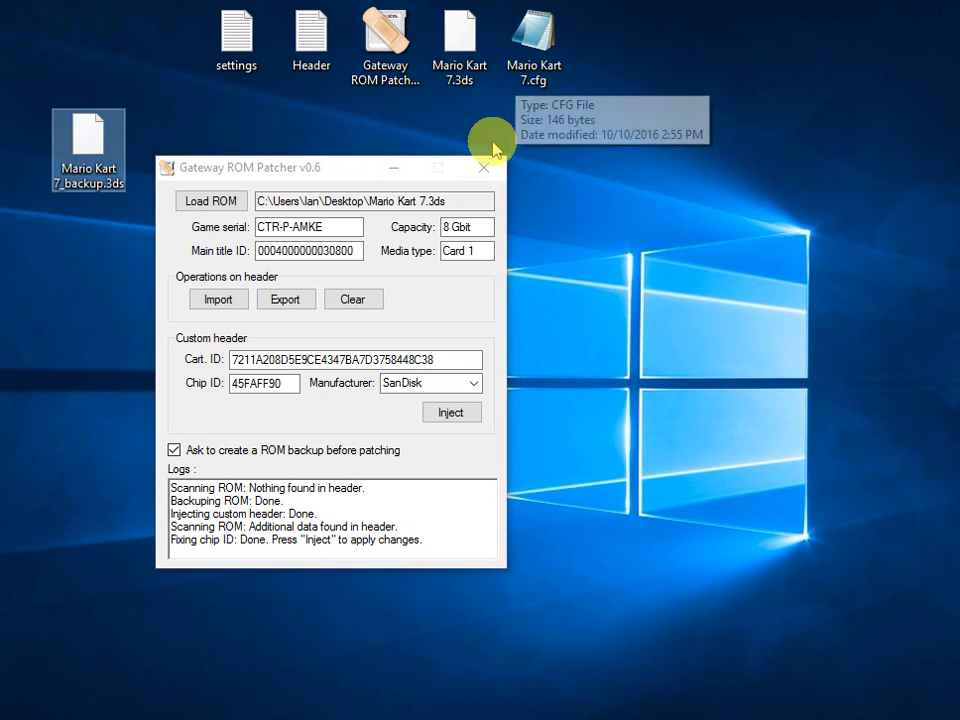
pyautogui.doubleClick(534, 35)
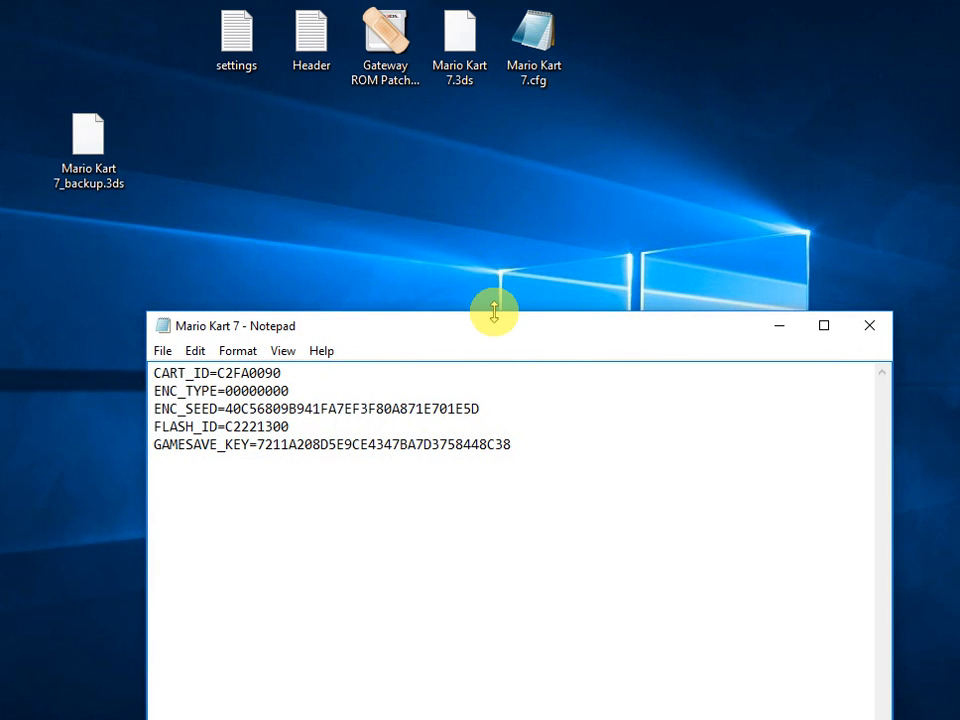
pyautogui.moveTo(494, 330); pyautogui.dragTo(502, 225)
pyautogui.moveTo(503, 185); pyautogui.dragTo(503, 180)
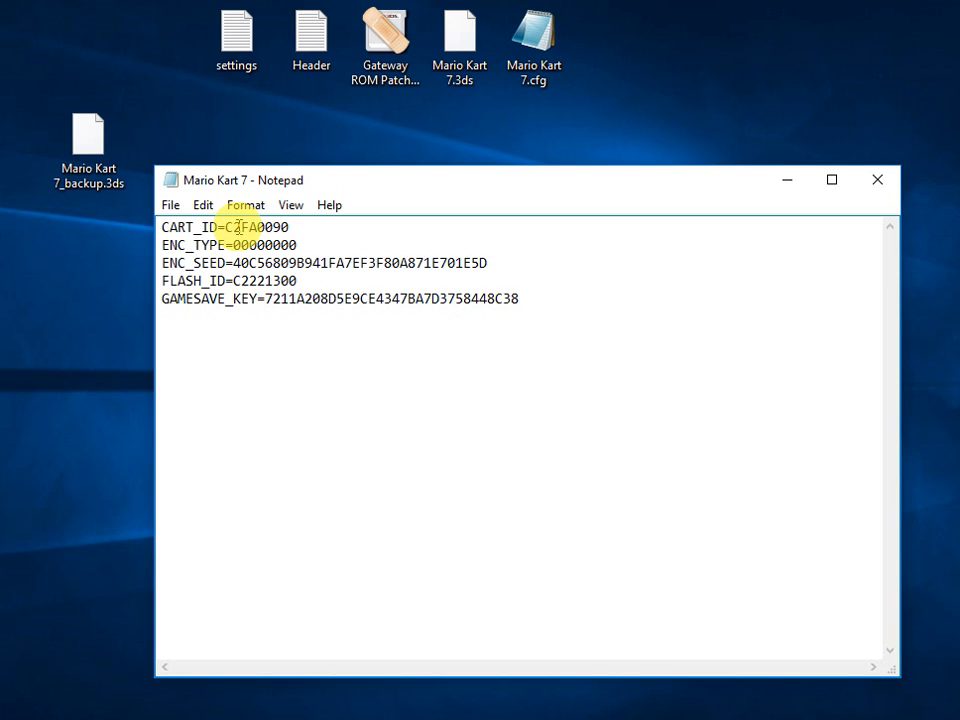
pyautogui.moveTo(242, 227); pyautogui.dragTo(224, 227)
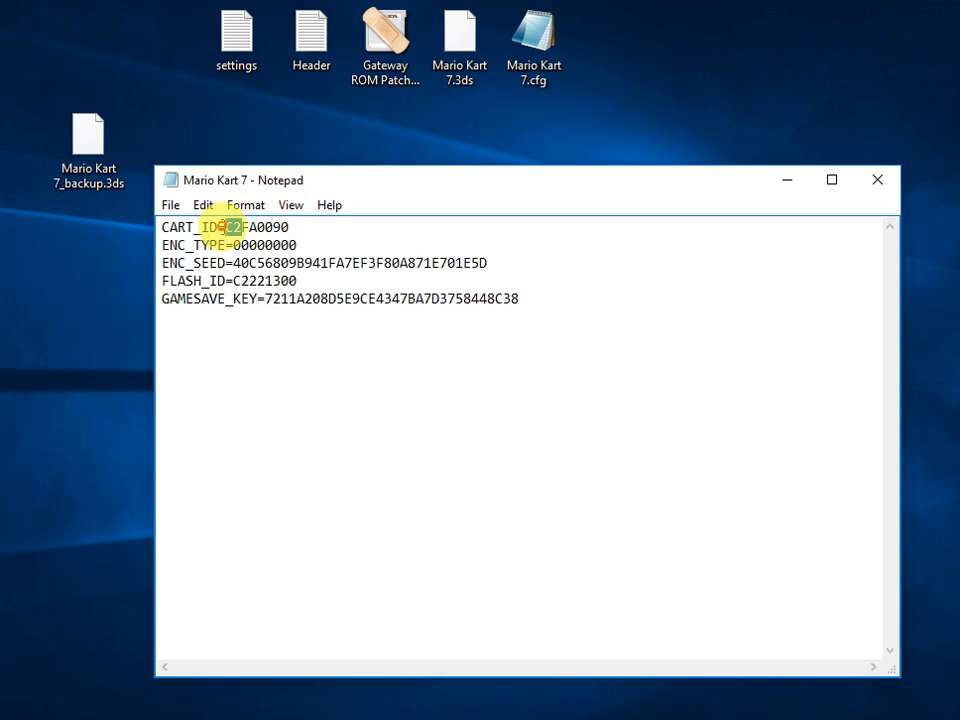
pyautogui.doubleClick(388, 32)
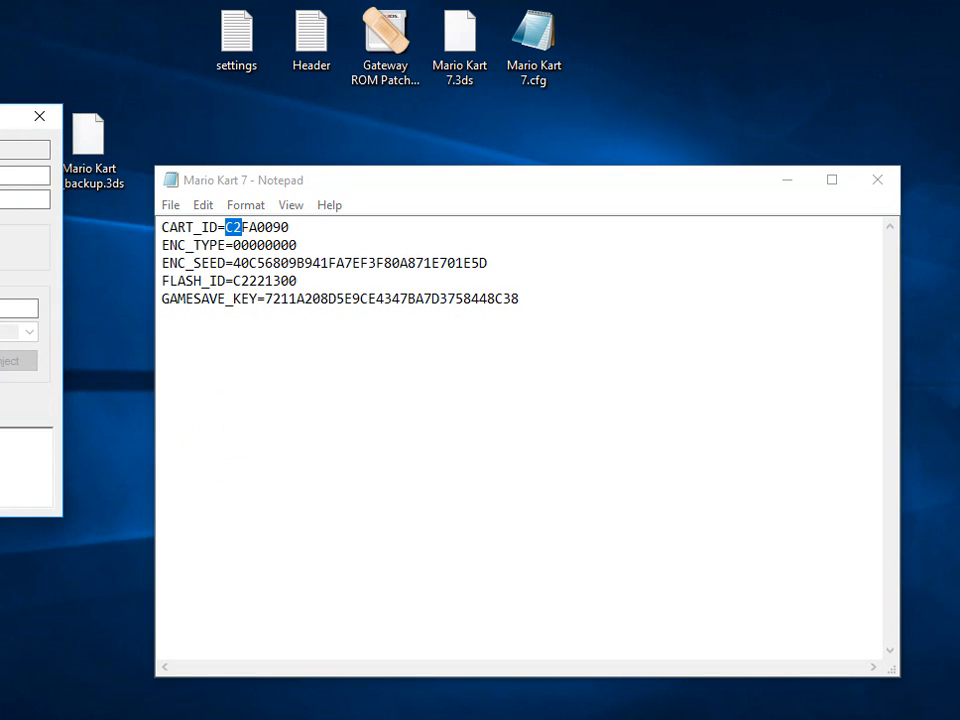
pyautogui.moveTo(20, 116); pyautogui.dragTo(224, 107)
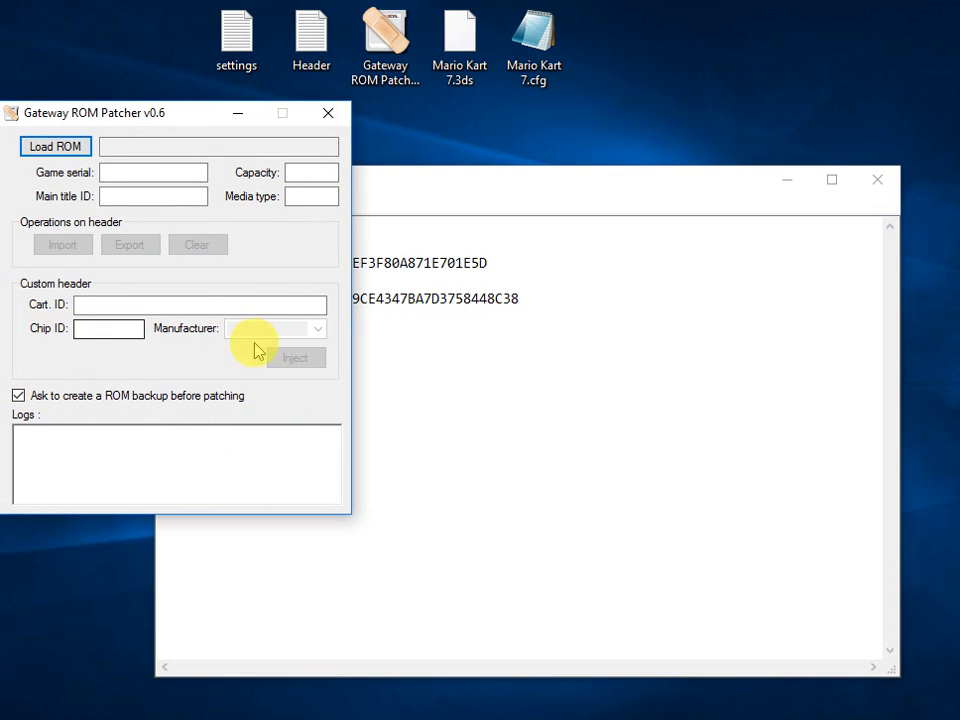
pyautogui.click(327, 113)
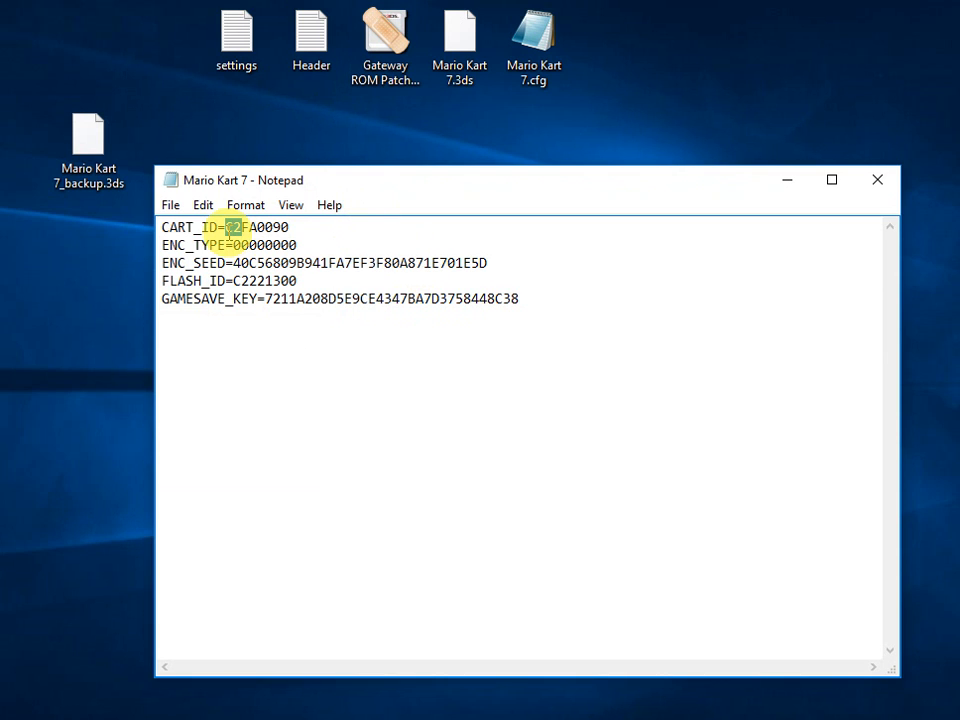
# Replace the first two characters of the CART_ID value with 45, save Mario Kart 7.cfg and close it.
pyautogui.click(224, 227)
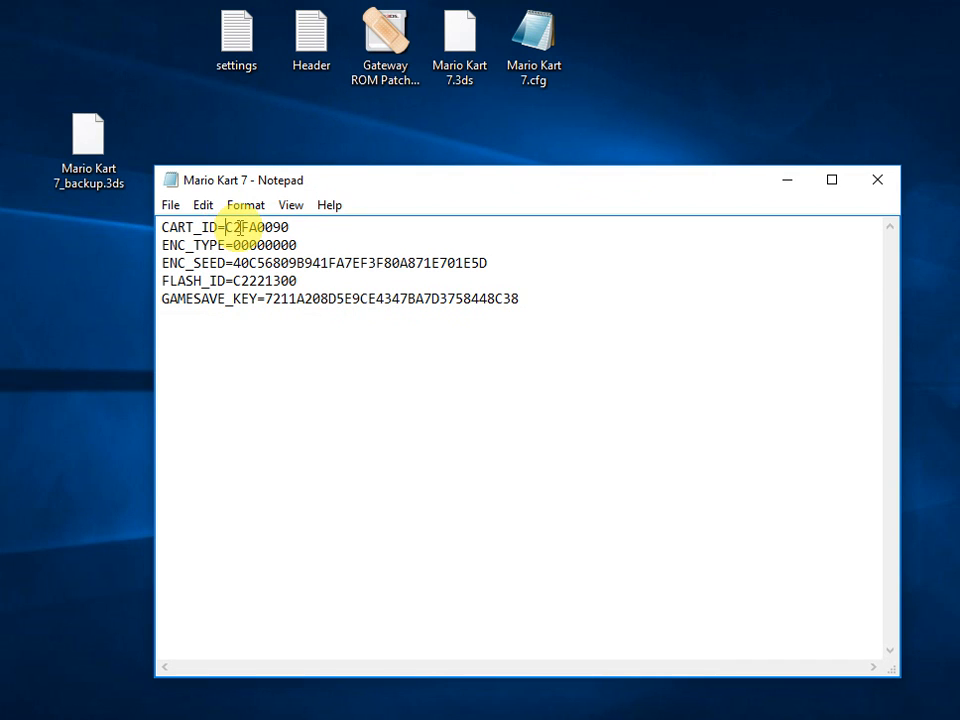
pyautogui.moveTo(241, 228); pyautogui.dragTo(222, 228)
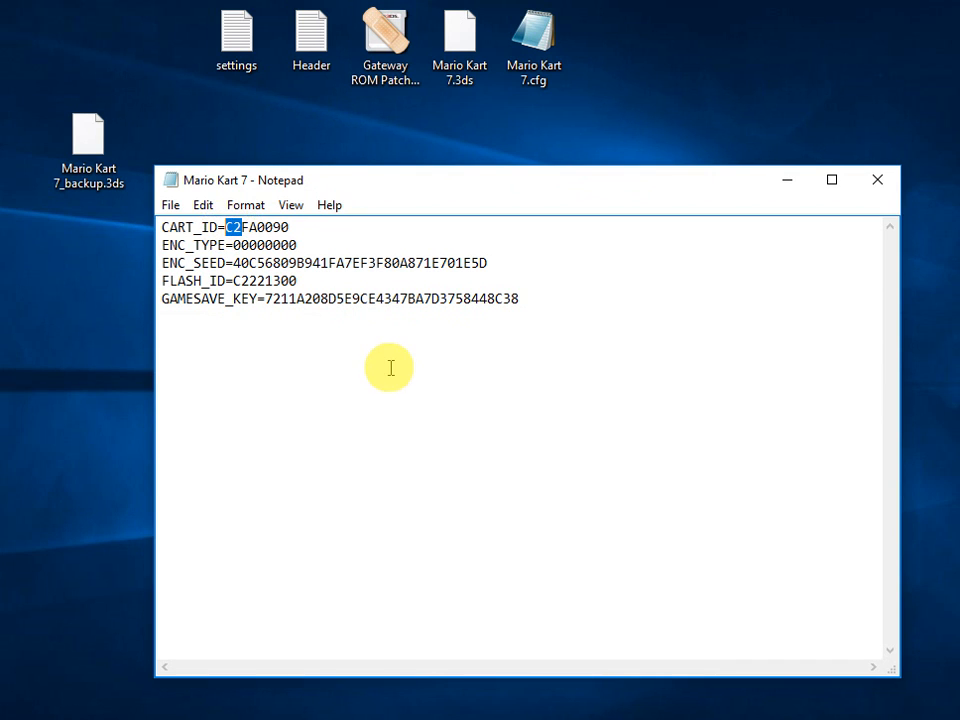
pyautogui.write('45')
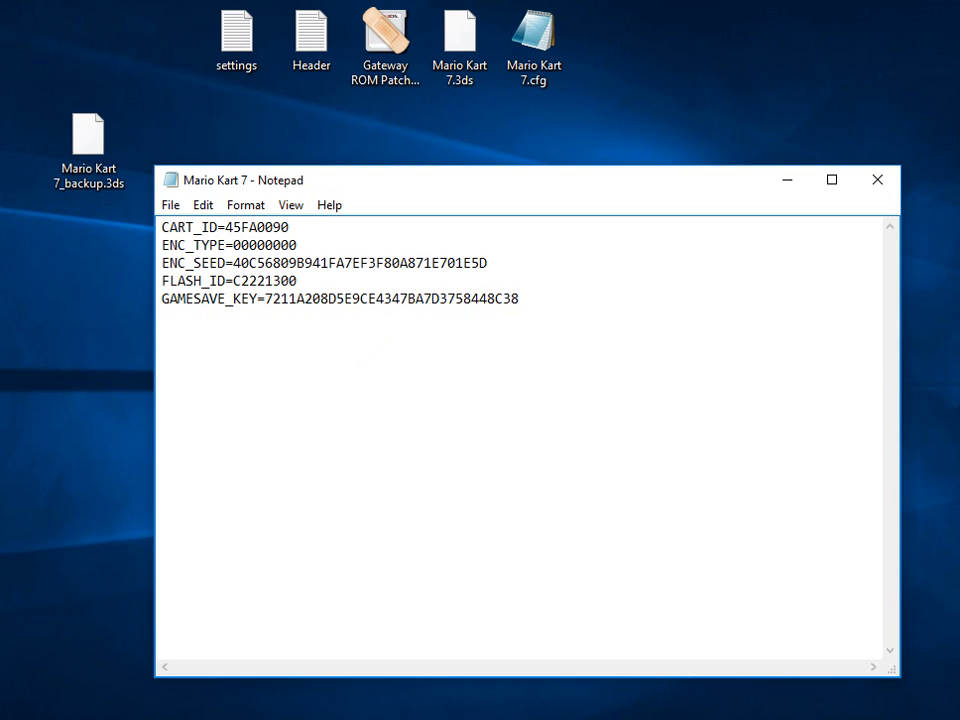
pyautogui.click(171, 204)
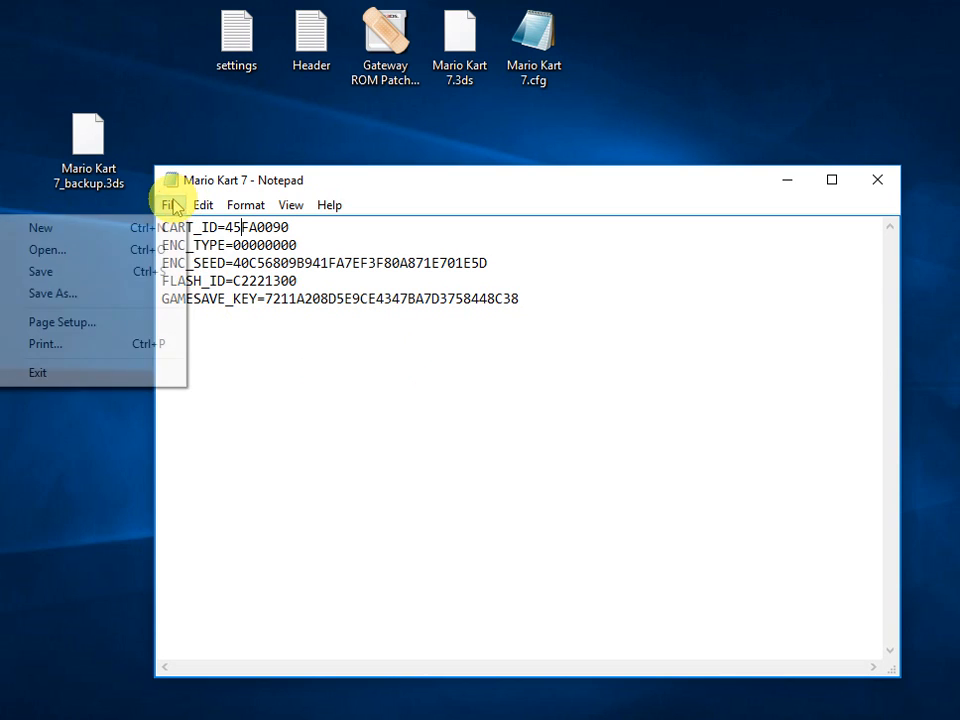
pyautogui.click(152, 273)
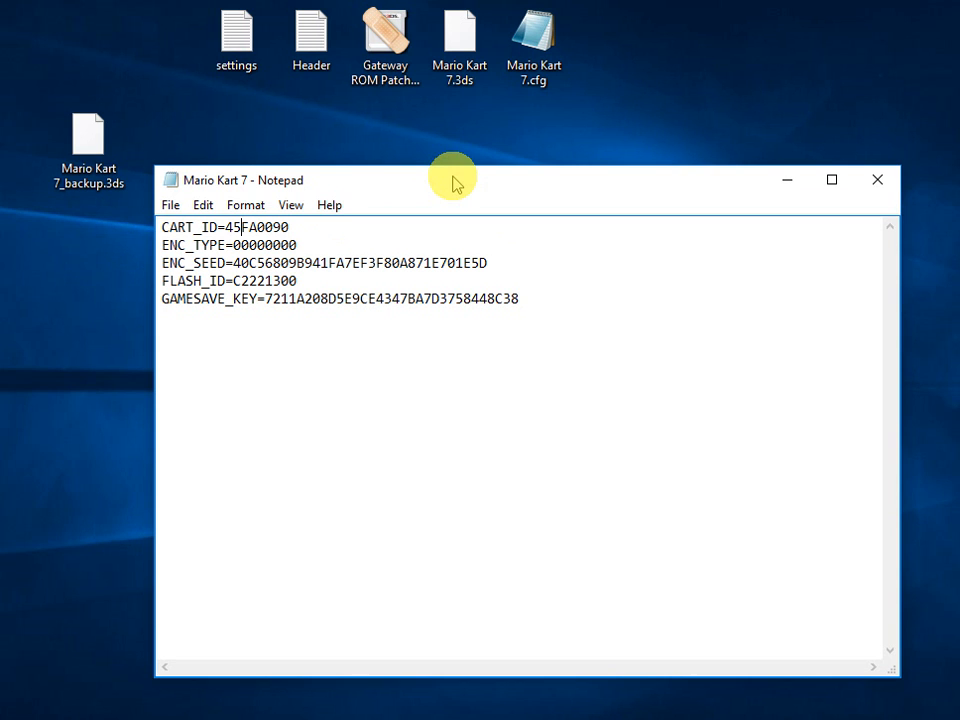
pyautogui.click(880, 179)
# Reopen Gateway ROM Patcher, load Mario Kart 7.3ds and accept the offered Chip ID fix.
pyautogui.doubleClick(414, 63)
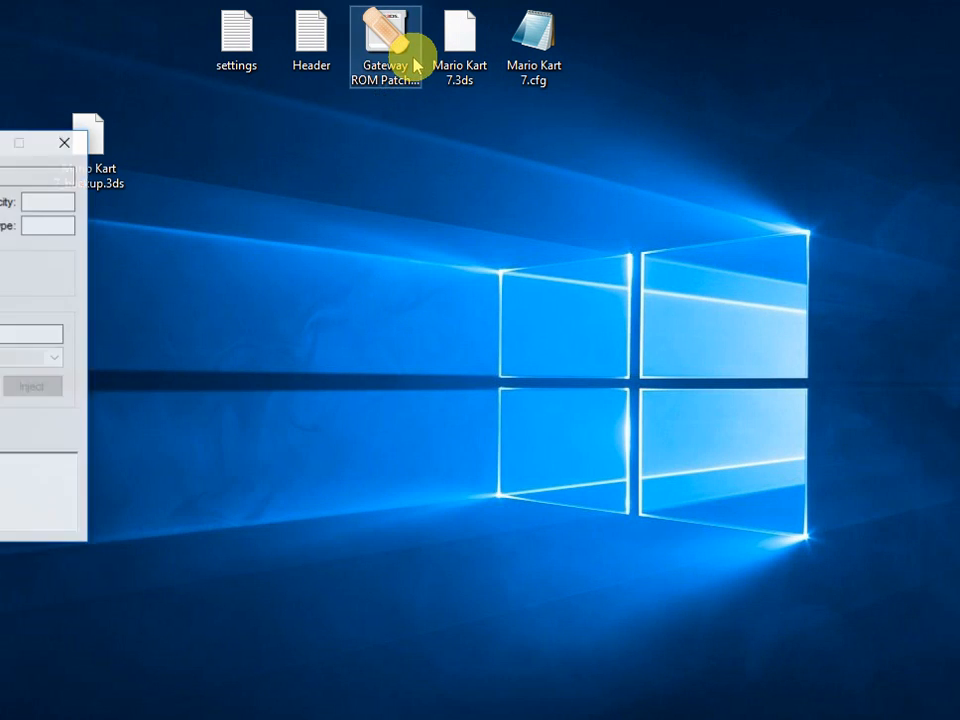
pyautogui.moveTo(5, 141); pyautogui.dragTo(277, 232)
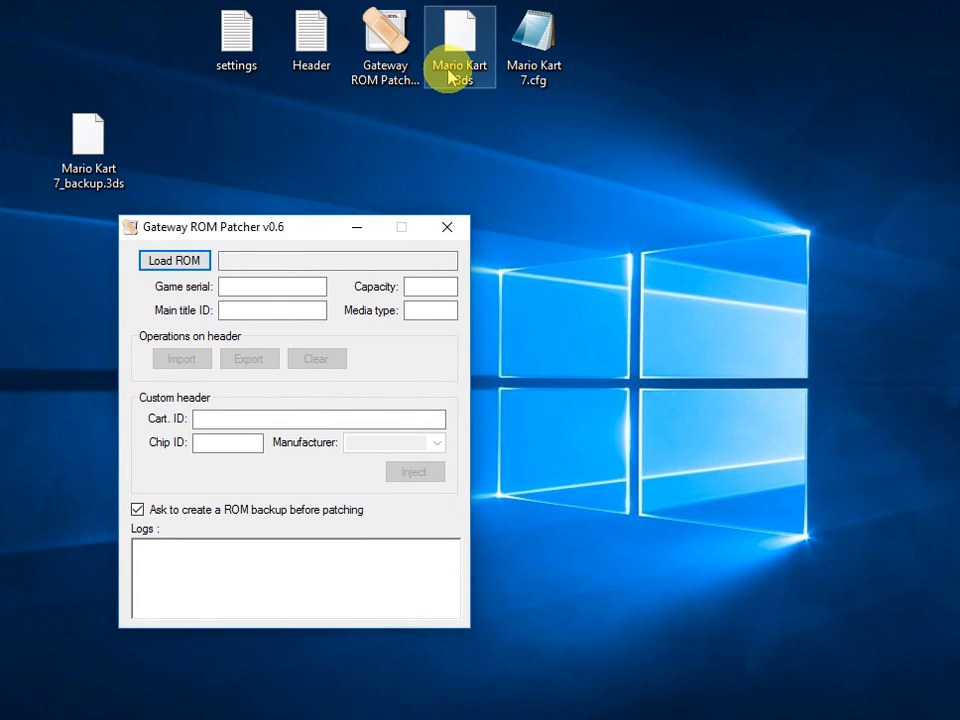
pyautogui.moveTo(450, 77); pyautogui.dragTo(262, 290)
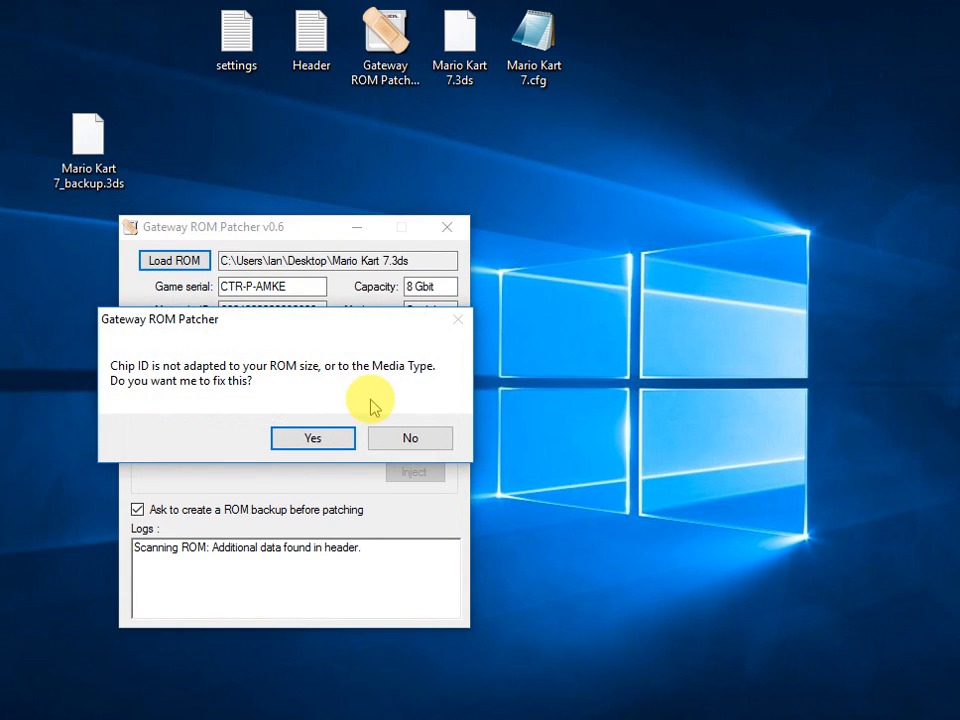
pyautogui.click(330, 440)
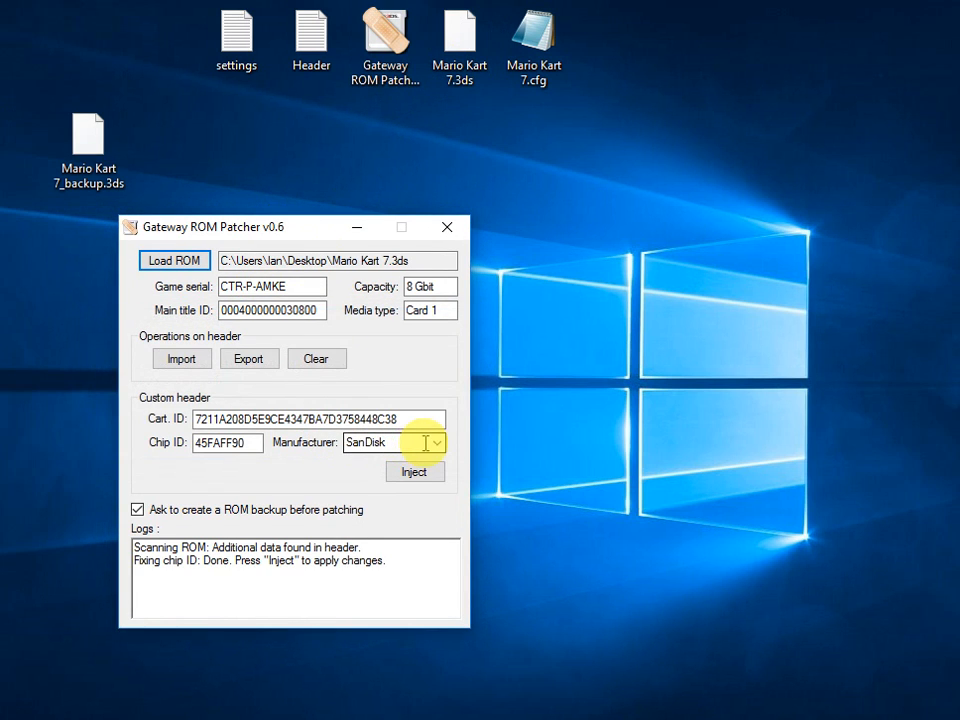
# Try OKI Semiconductor as manufacturer, compare its Chip ID prefix with CART_ID in Mario Kart 7.cfg, and close both windows without injecting.
pyautogui.click(436, 443)
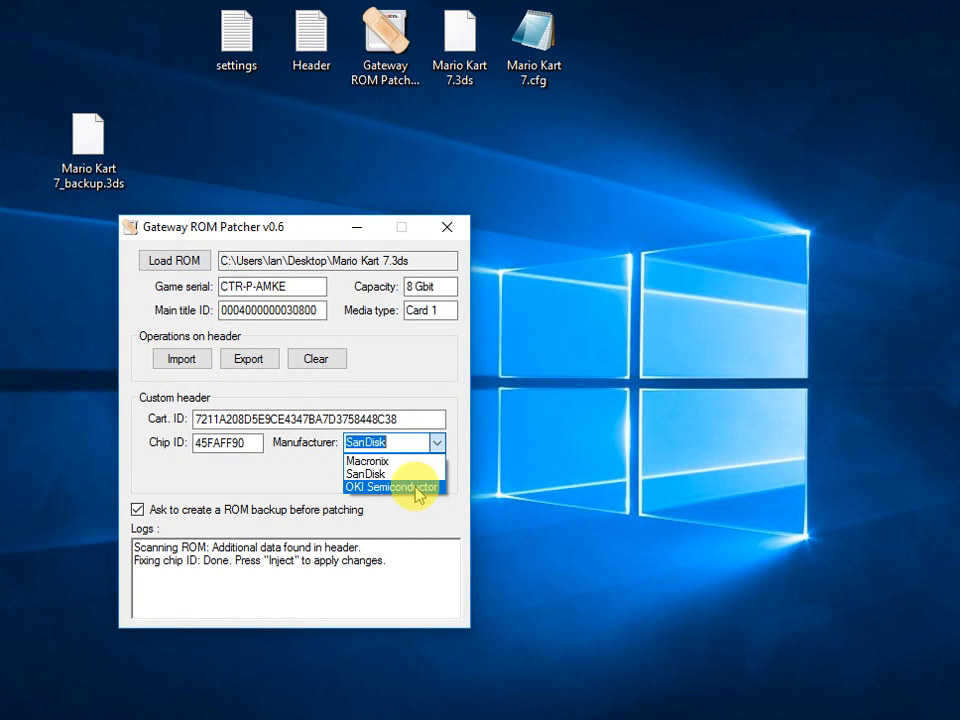
pyautogui.click(418, 487)
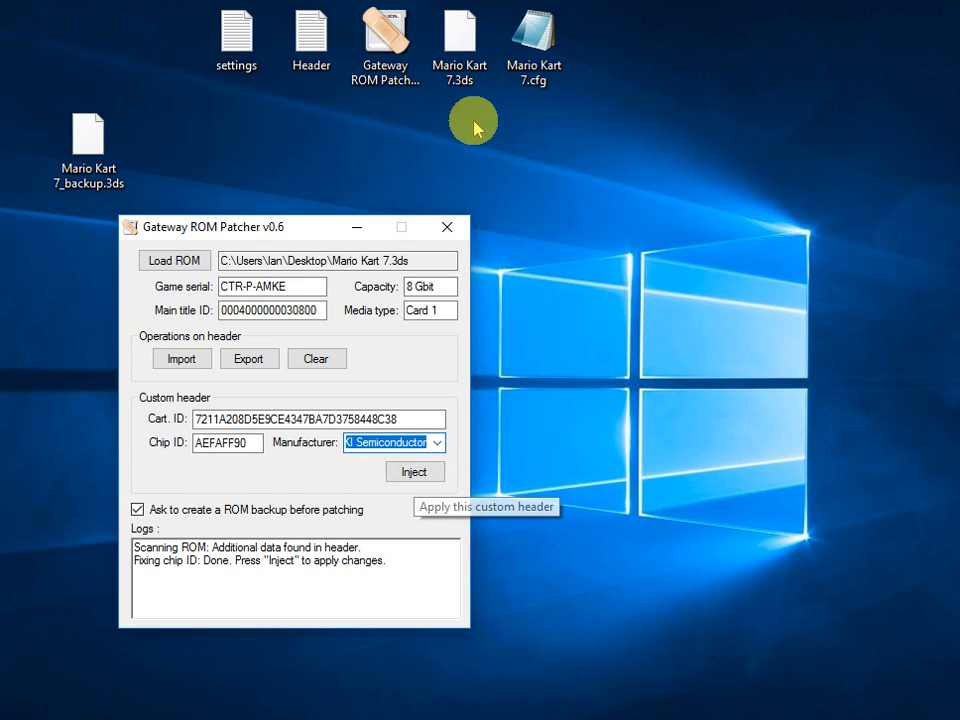
pyautogui.doubleClick(537, 40)
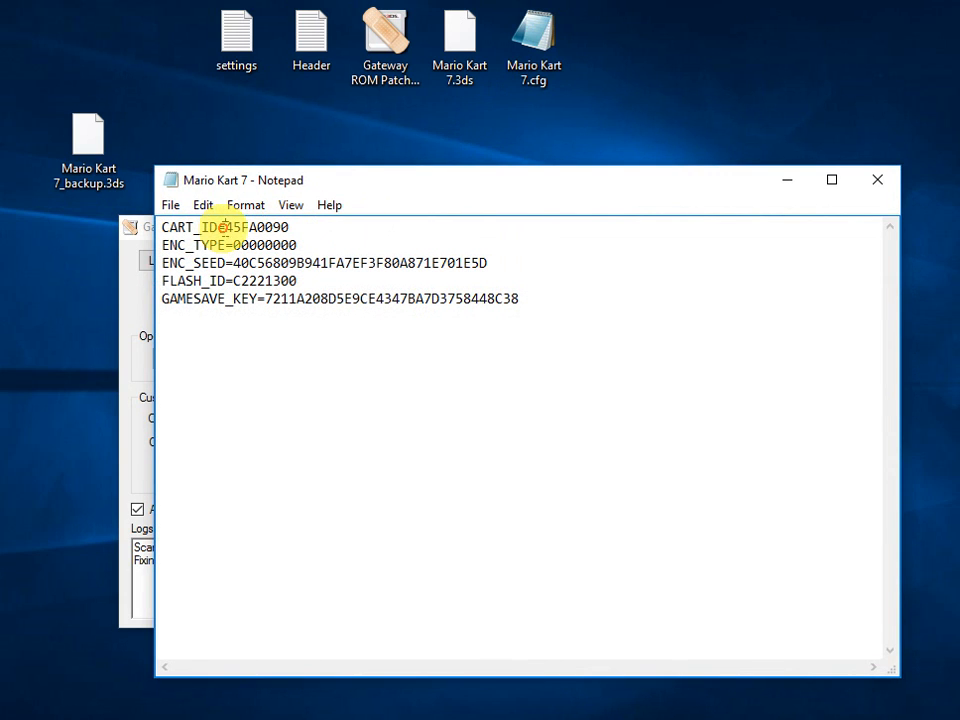
pyautogui.moveTo(225, 228); pyautogui.dragTo(242, 228)
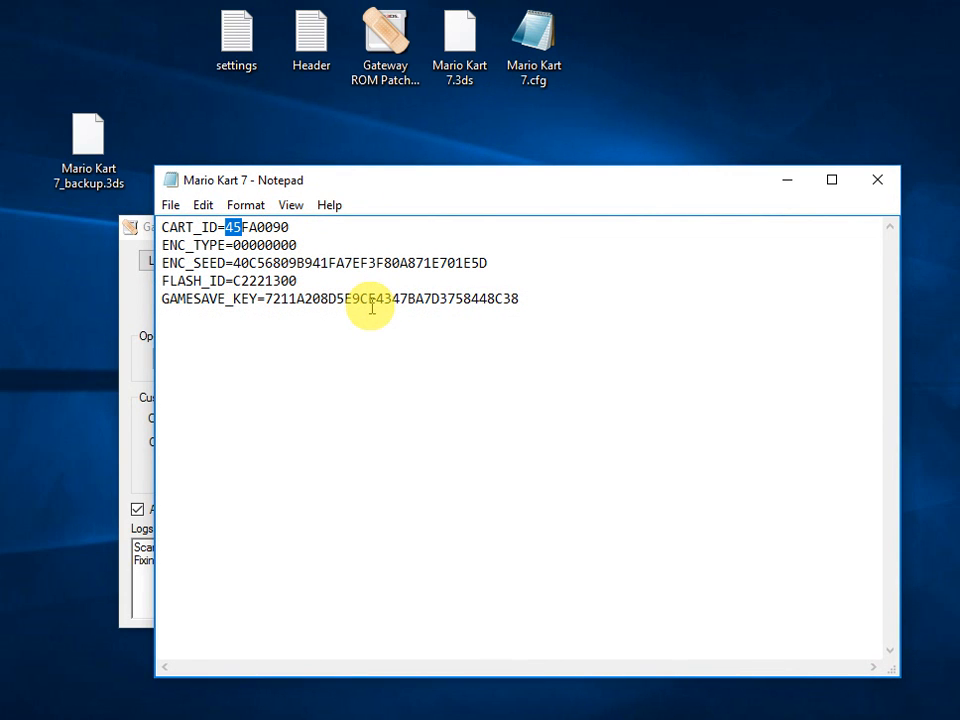
pyautogui.click(878, 180)
pyautogui.click(447, 228)
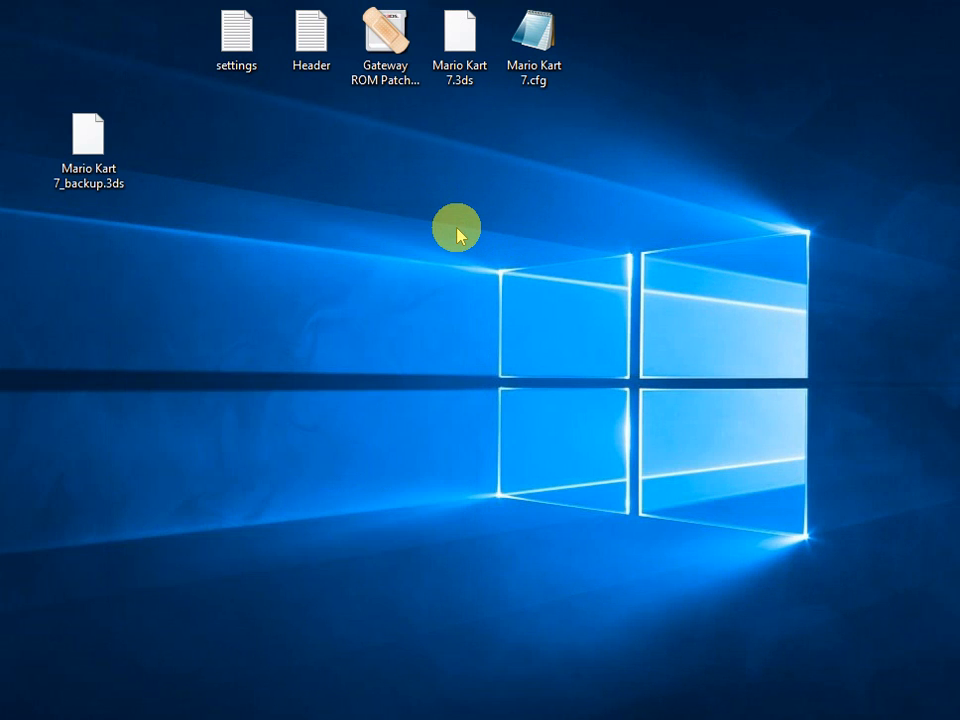